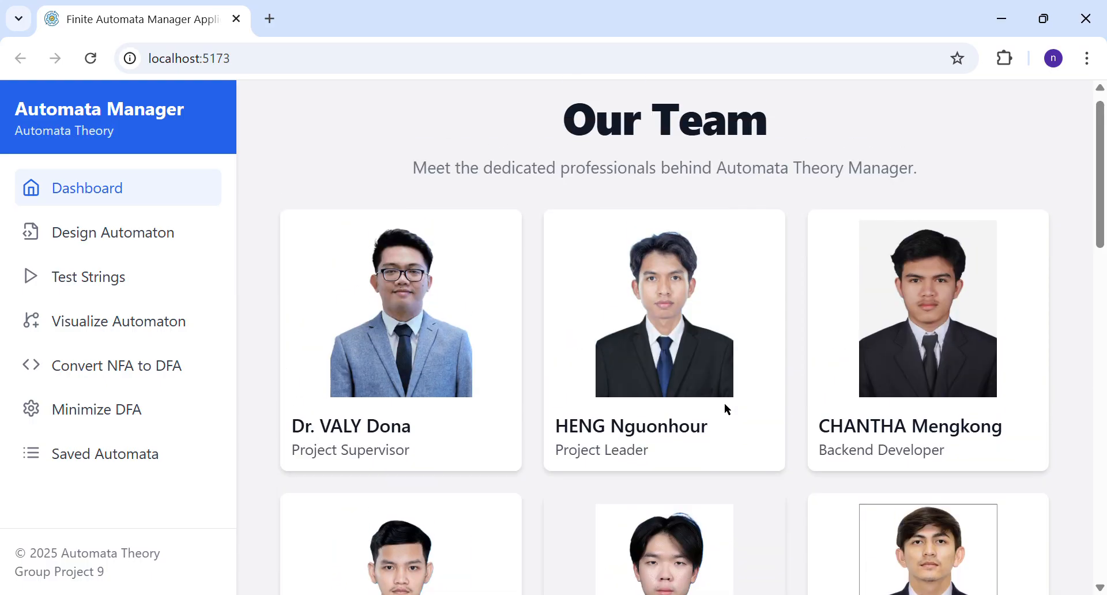
Step: Review the dashboard's team profiles and feature cards, briefly open the Design Automaton feature, and return to the dashboard
scroll(724, 403, "down", 2)
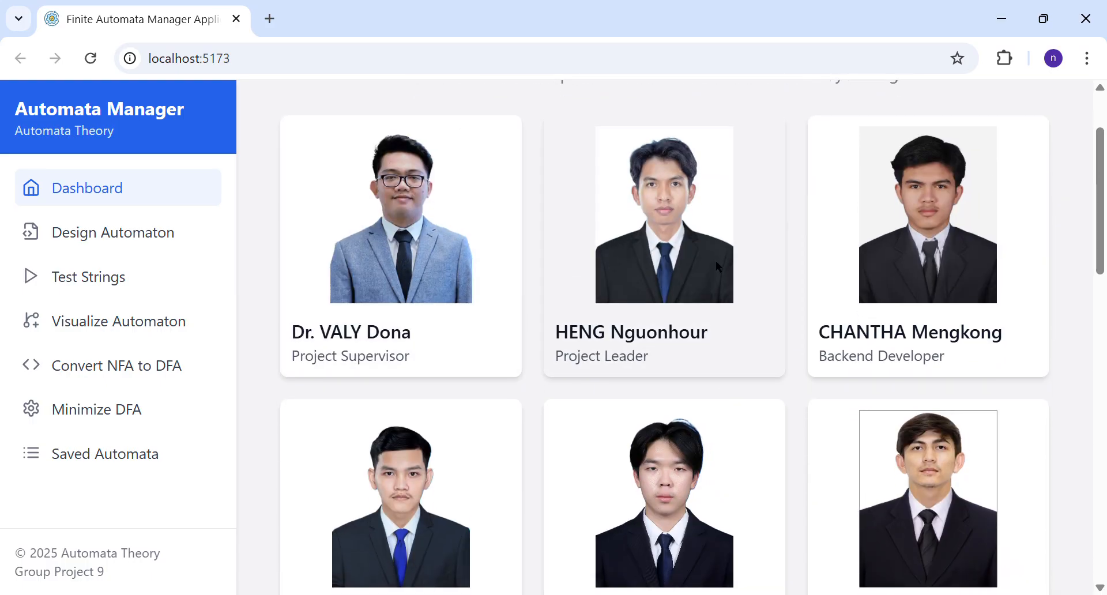
scroll(865, 262, "down", 2)
scroll(891, 275, "down", 1)
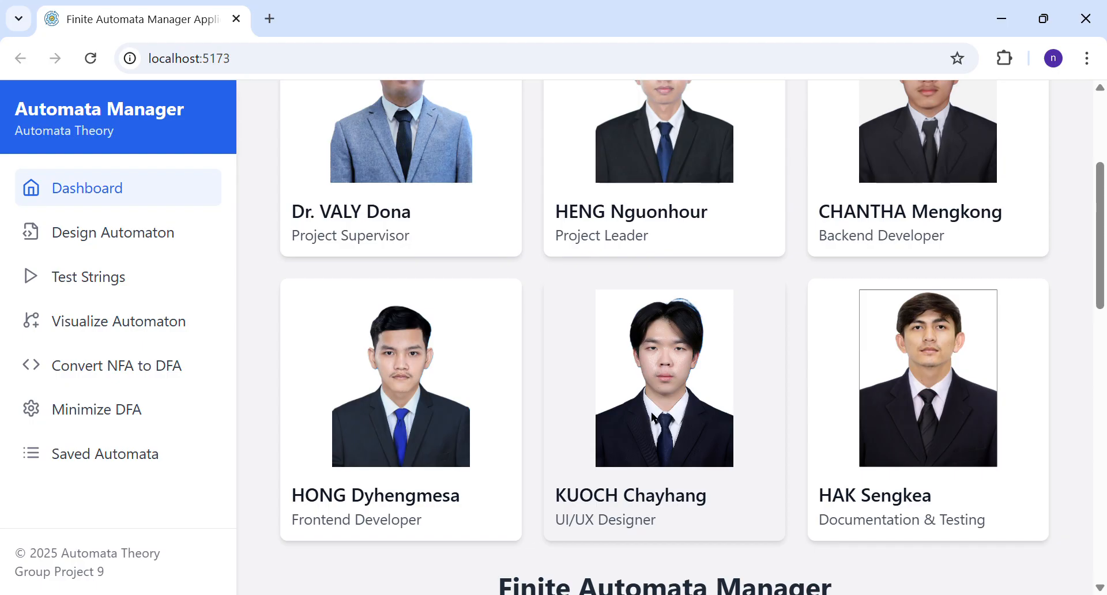
scroll(652, 412, "down", 1)
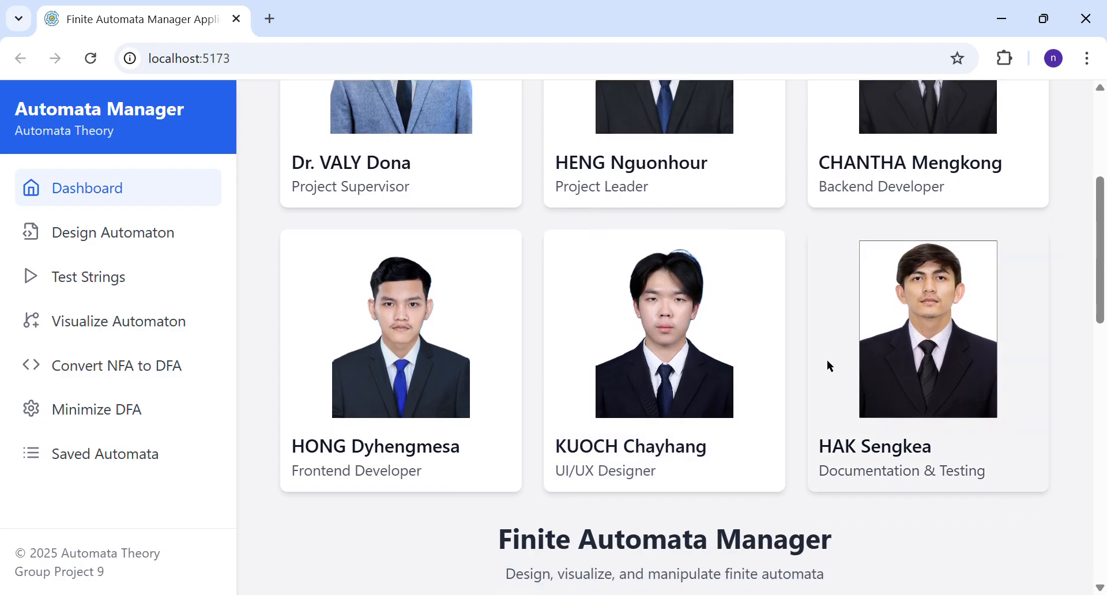
scroll(763, 428, "down", 3)
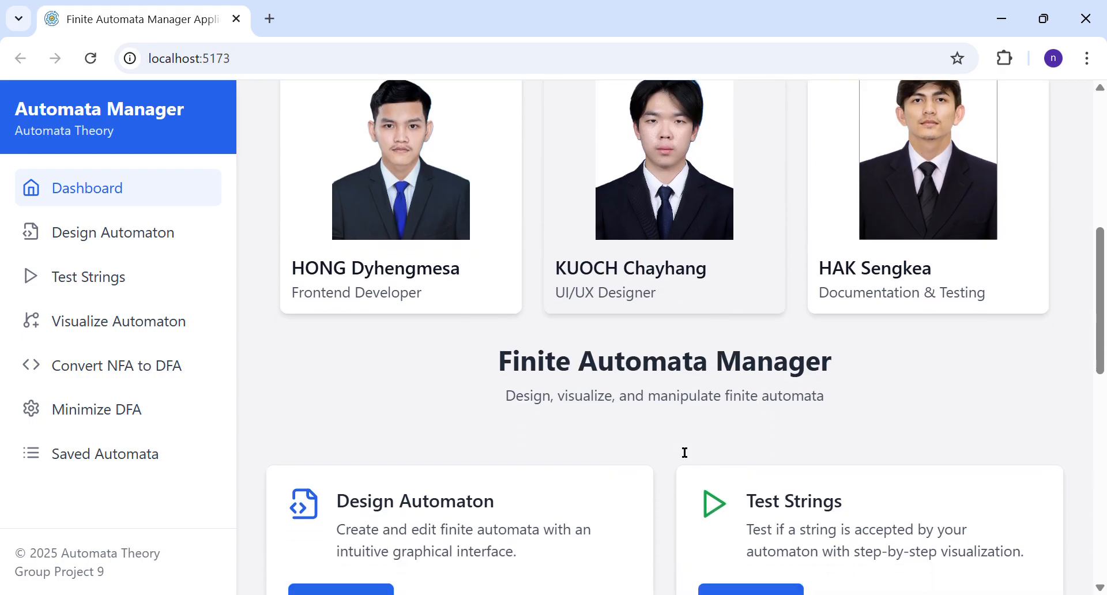
scroll(676, 448, "down", 4)
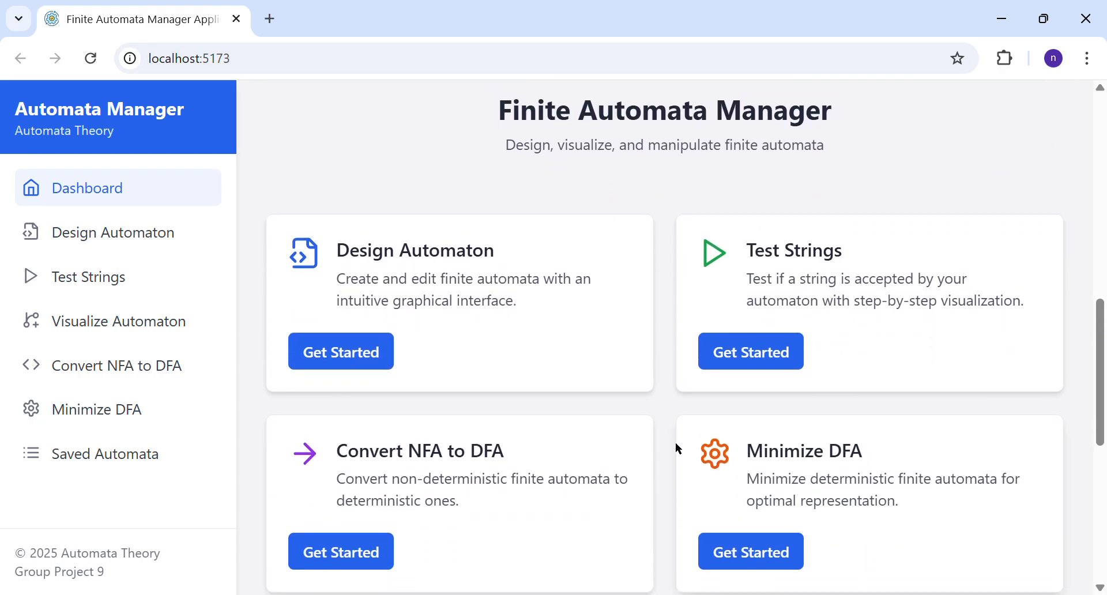
left_click(374, 368)
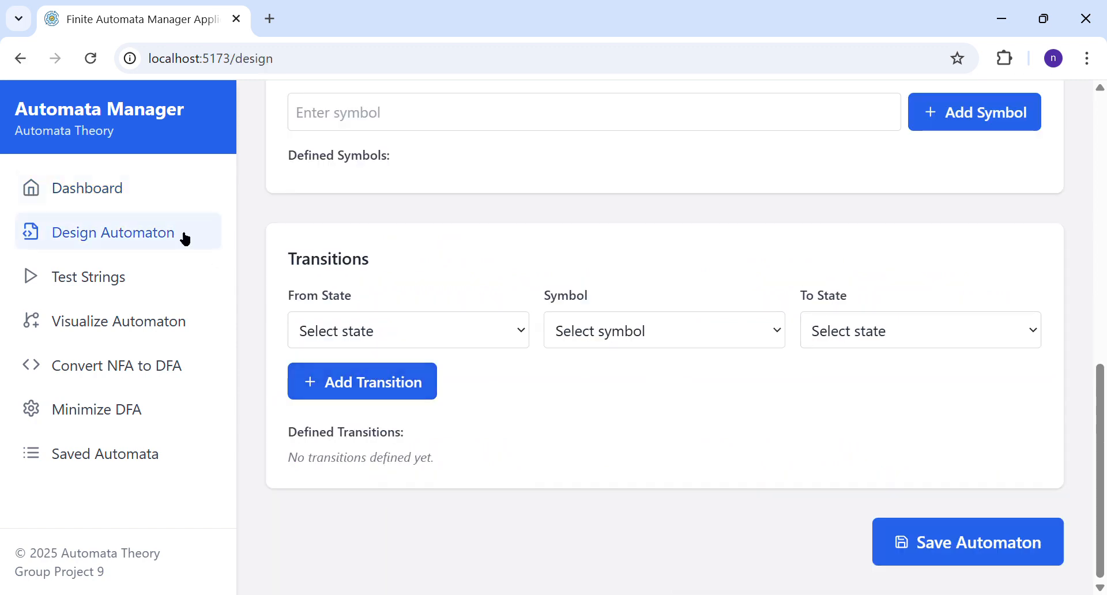
left_click(165, 181)
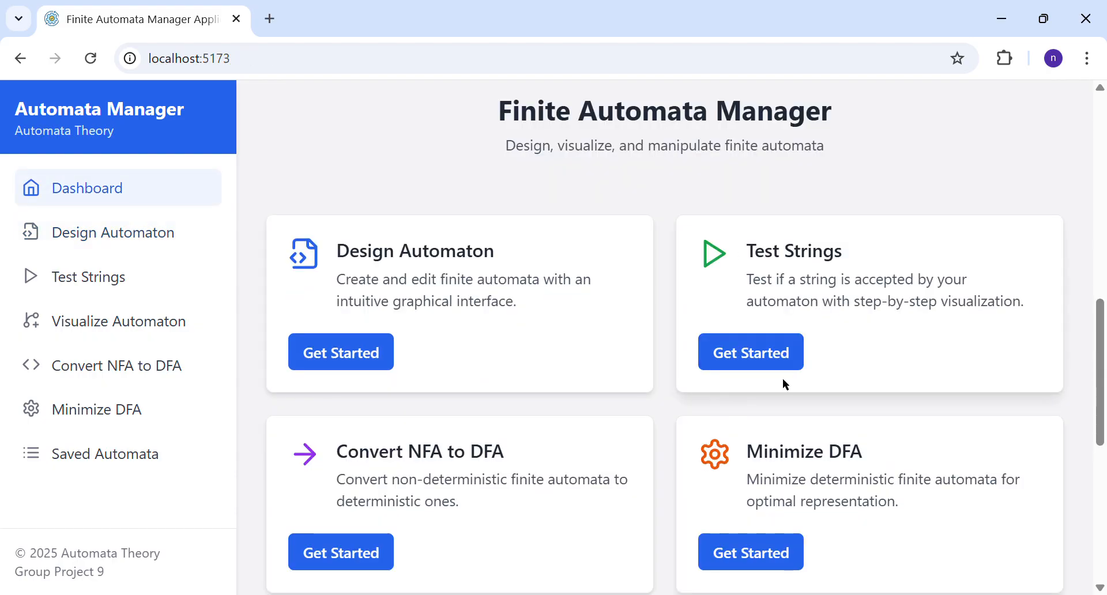
Step: Look over the remaining feature cards and the Recent Automata list, and open the saved automata page
scroll(784, 380, "down", 2)
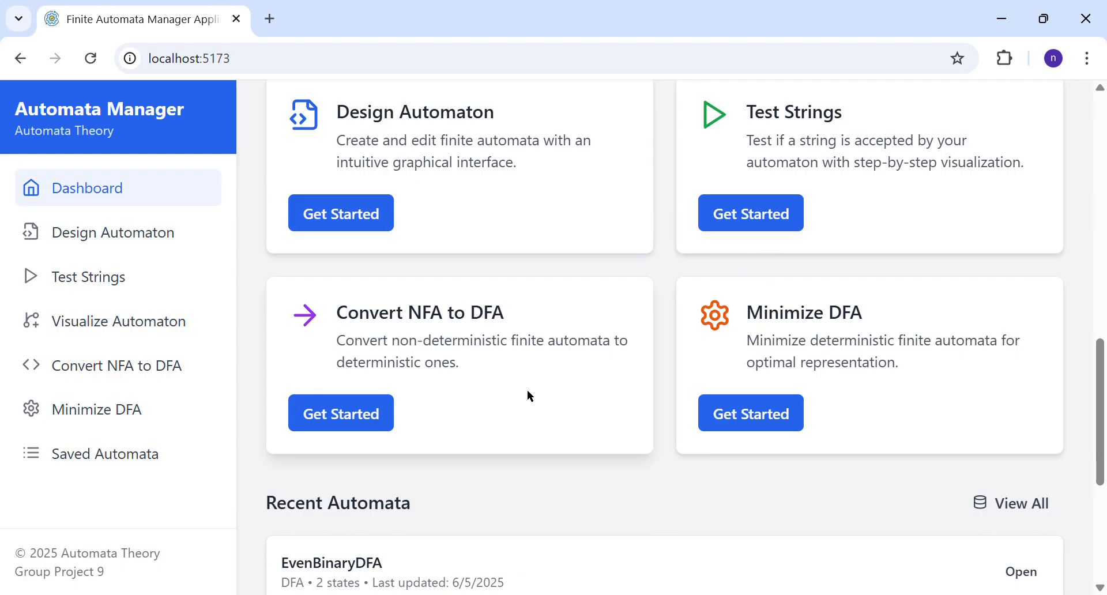
scroll(611, 391, "down", 3)
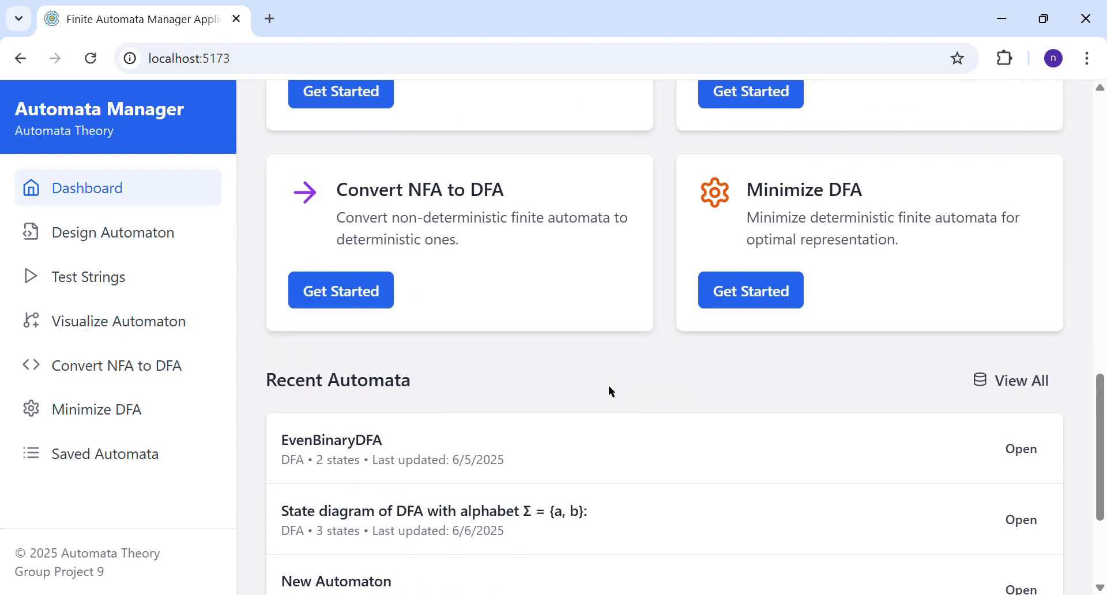
scroll(612, 391, "down", 2)
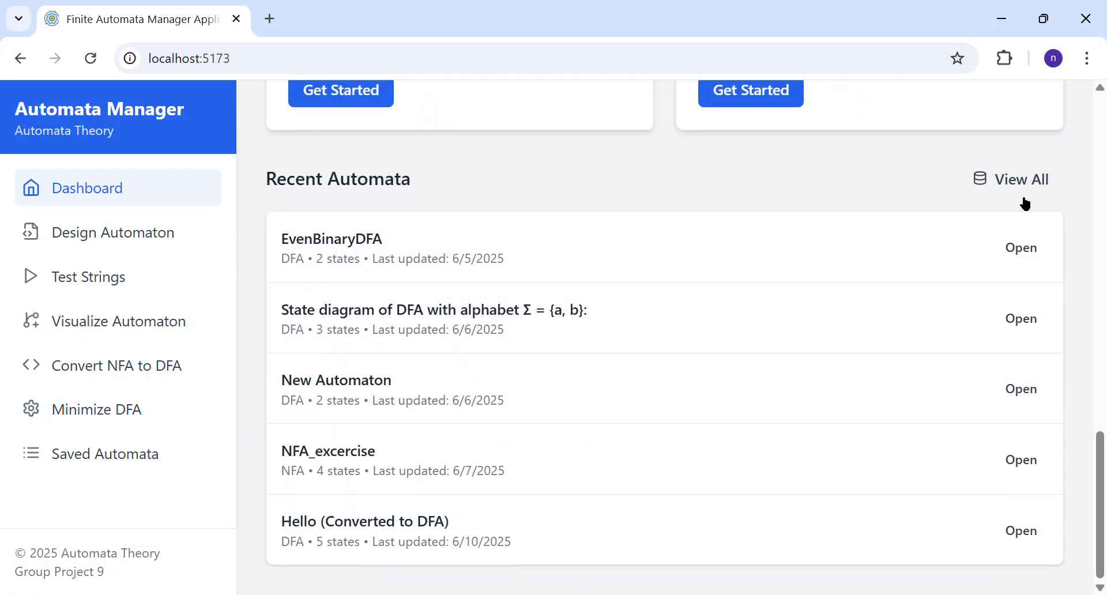
left_click(104, 460)
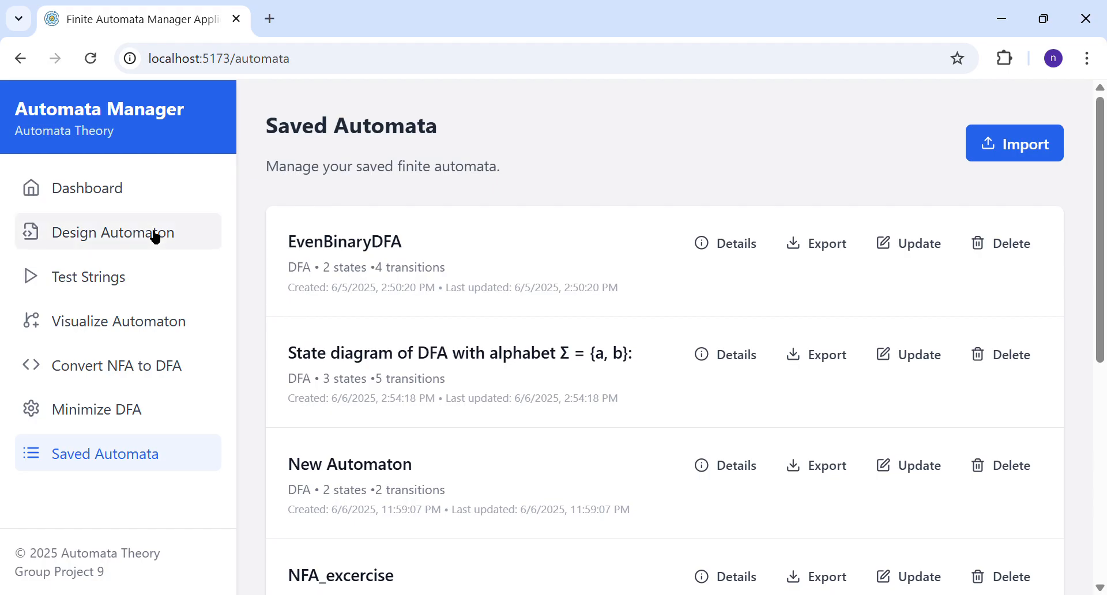
Step: Open the automaton design page and look over its name, type and states sections
left_click(126, 247)
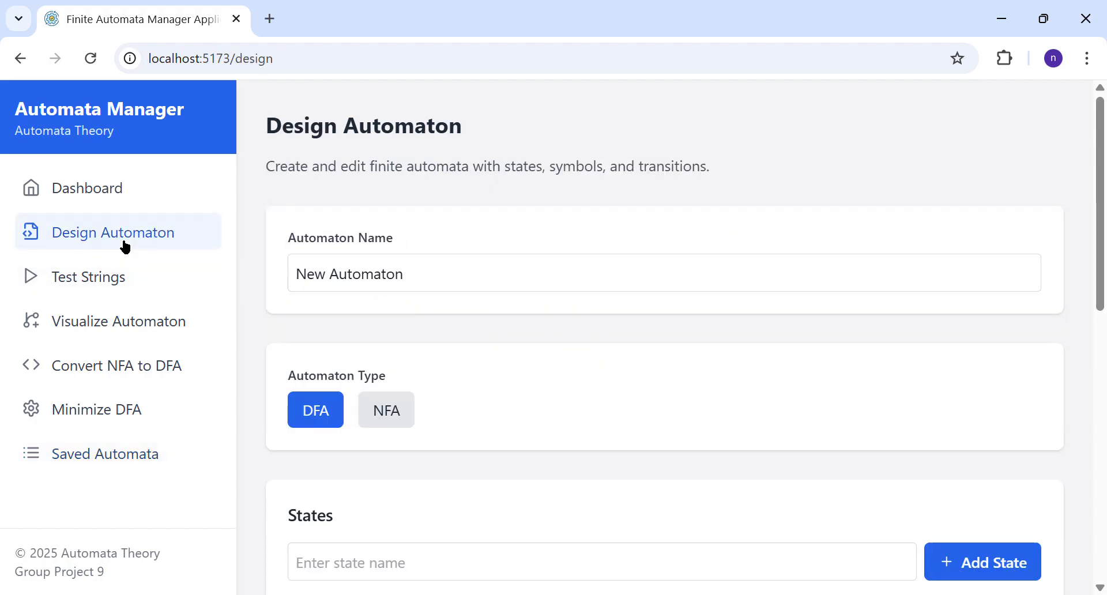
left_click(408, 279)
scroll(410, 285, "down", 2)
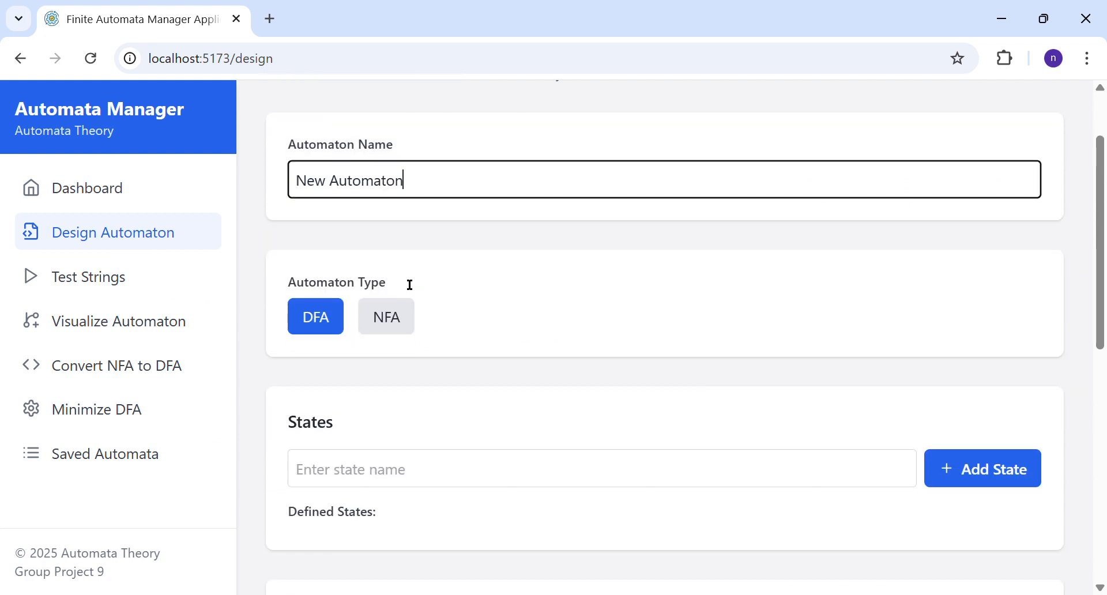
scroll(410, 284, "up", 2)
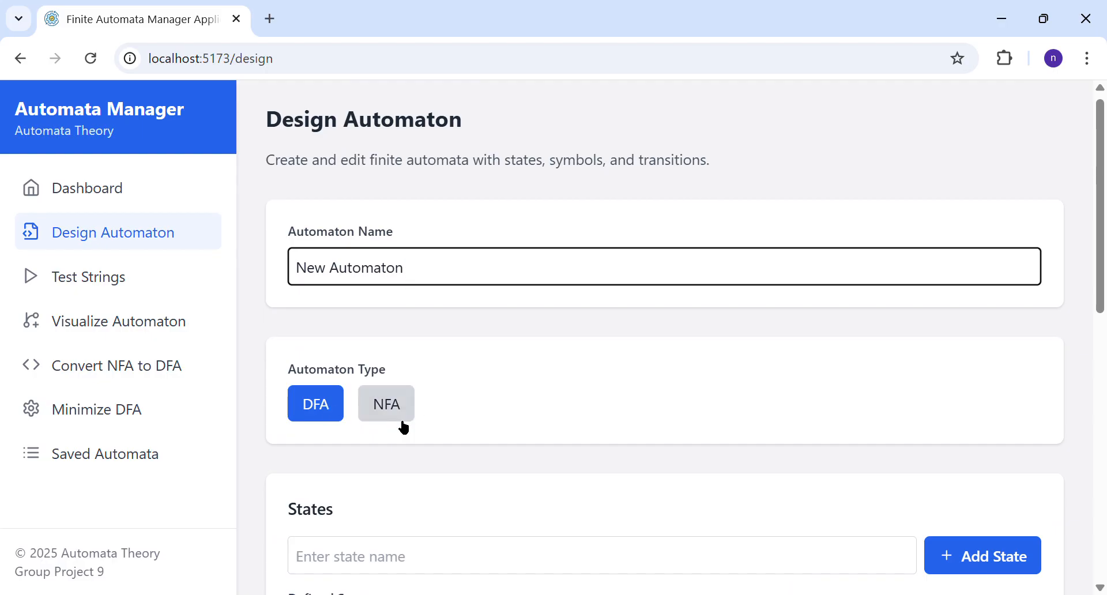
Step: Switch the automaton type to NFA and return it to DFA
scroll(433, 414, "down", 1)
left_click(407, 385)
left_click(398, 384)
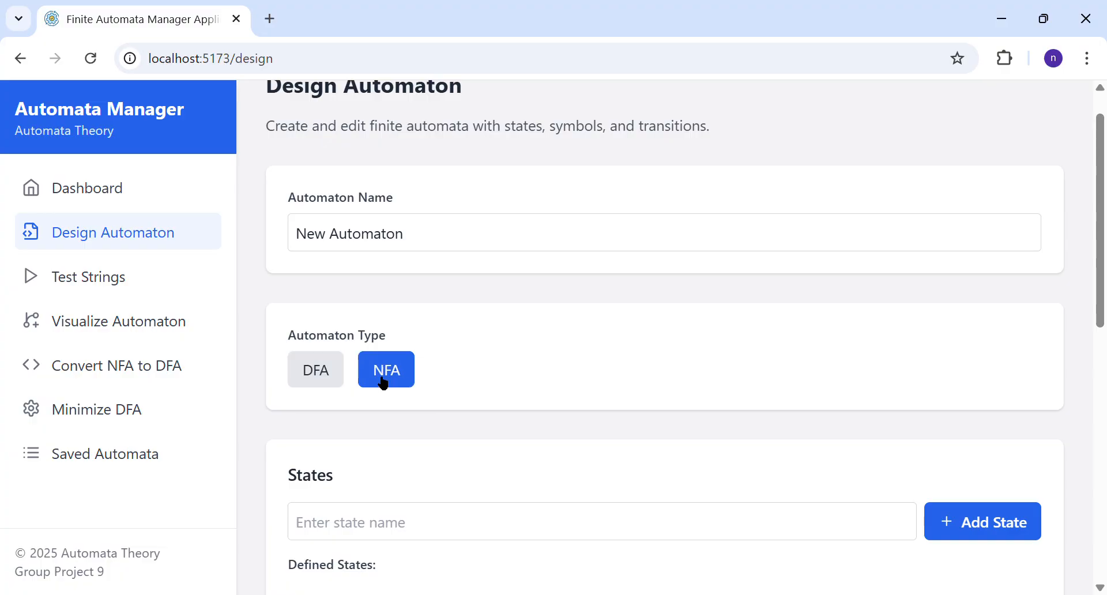
left_click(320, 378)
scroll(475, 459, "down", 2)
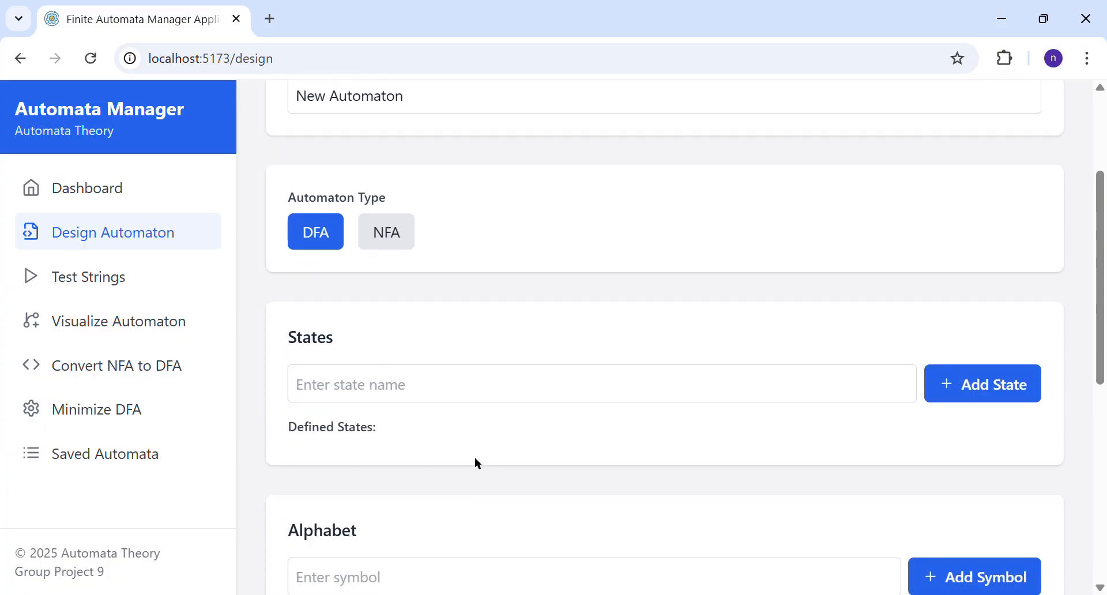
scroll(476, 460, "up", 1)
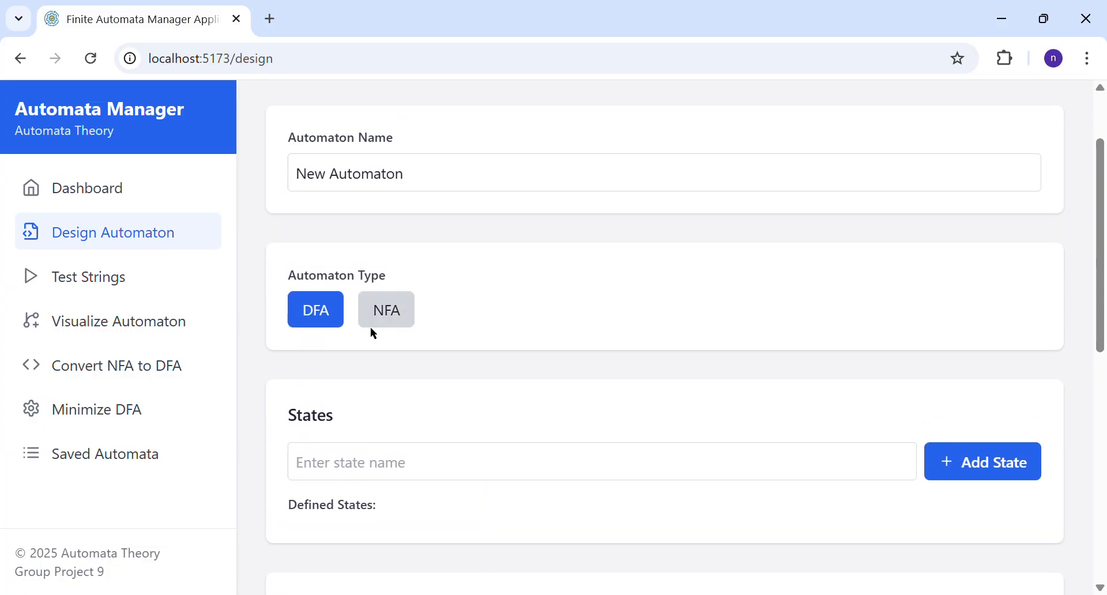
scroll(346, 372, "down", 2)
scroll(344, 368, "up", 3)
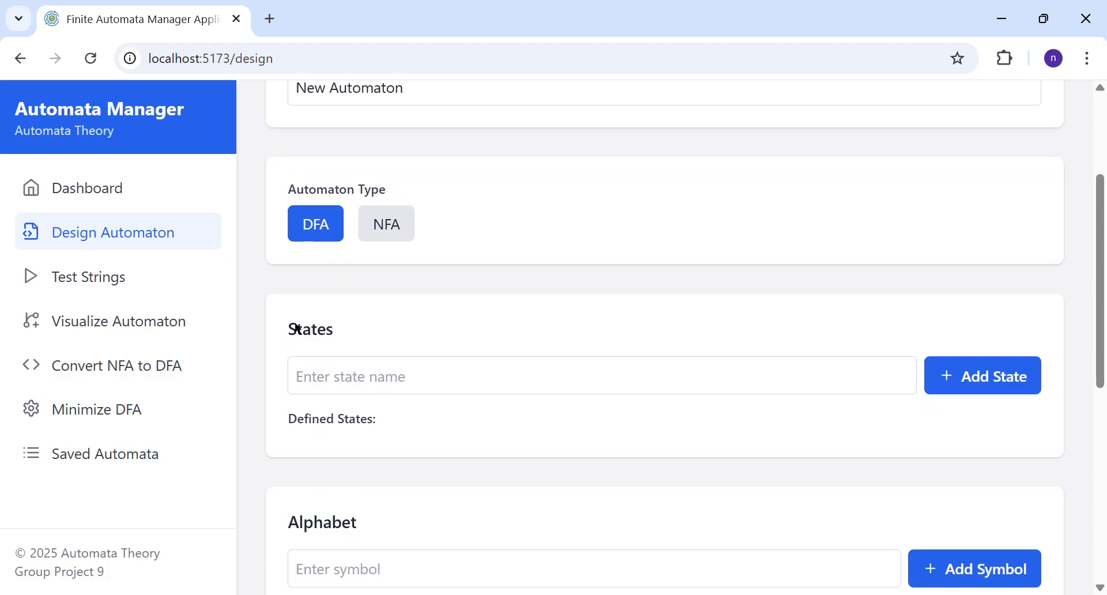
Step: Add the states q0 and q1 to the automaton and mark q1 as an accepting state
scroll(299, 326, "down", 3)
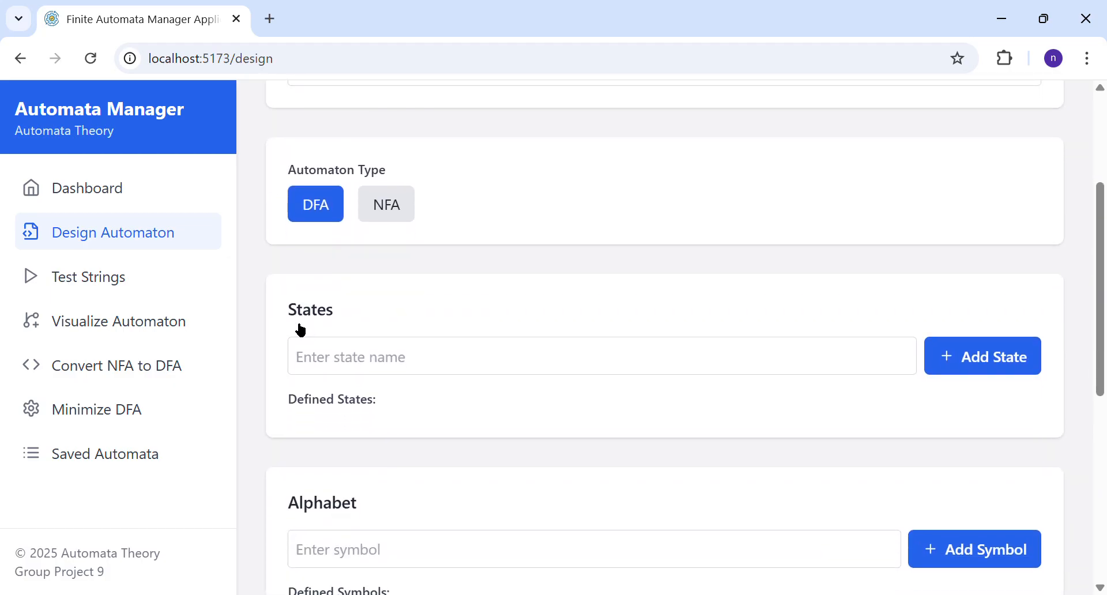
left_click(368, 350)
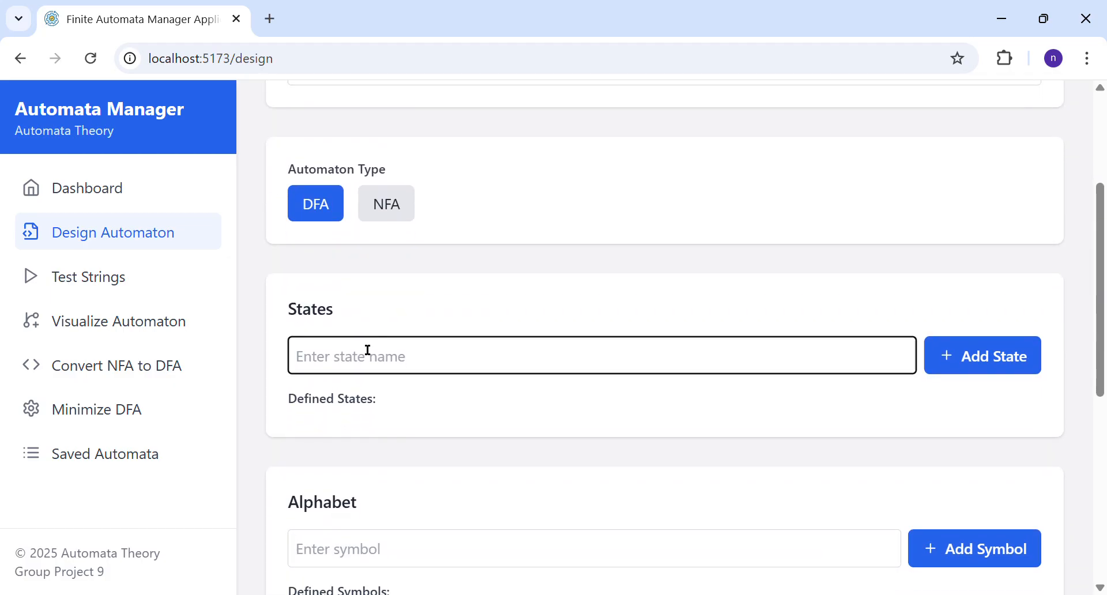
type("q0")
left_click(983, 356)
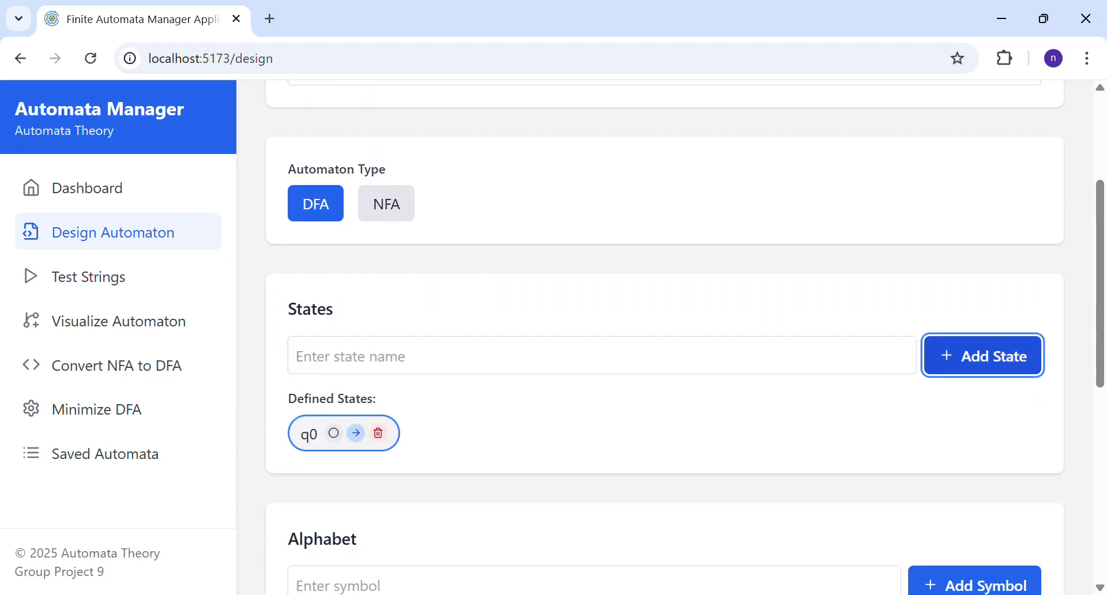
left_click(620, 357)
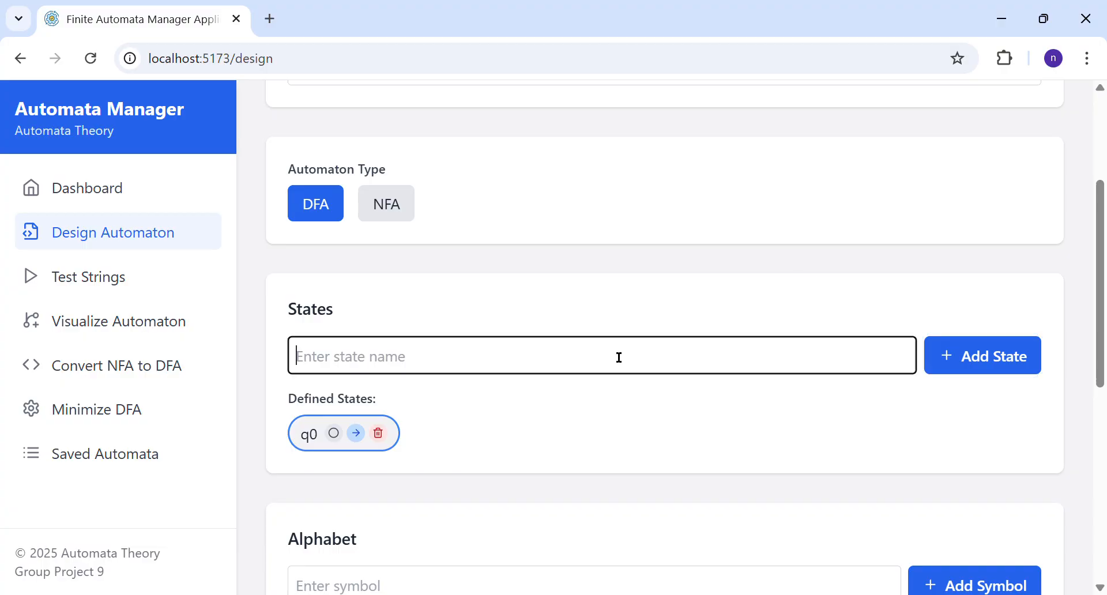
type("q1")
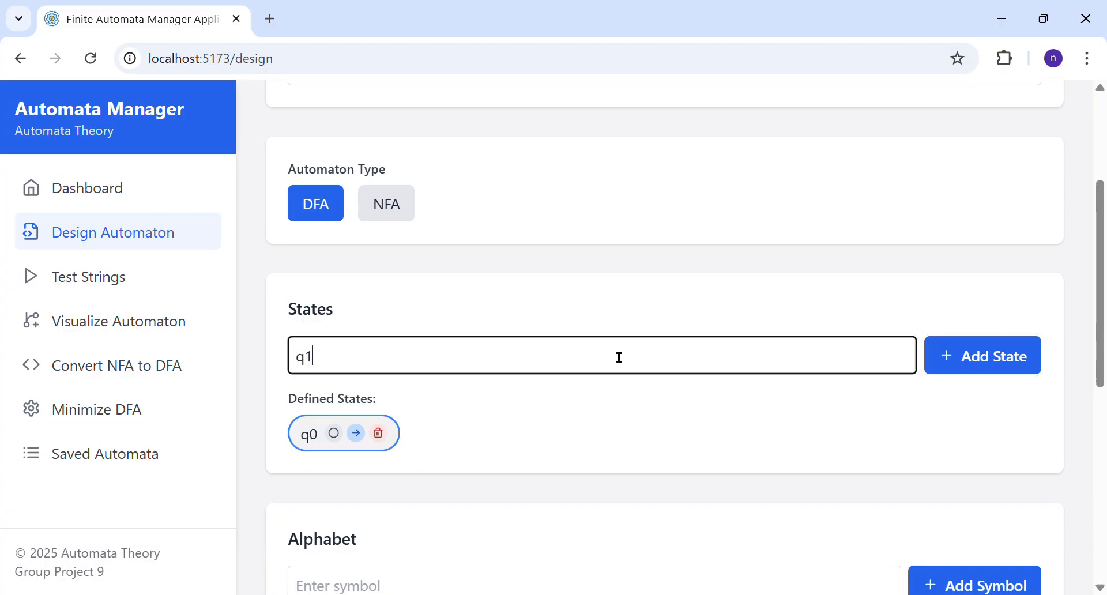
left_click(1006, 358)
scroll(573, 397, "down", 1)
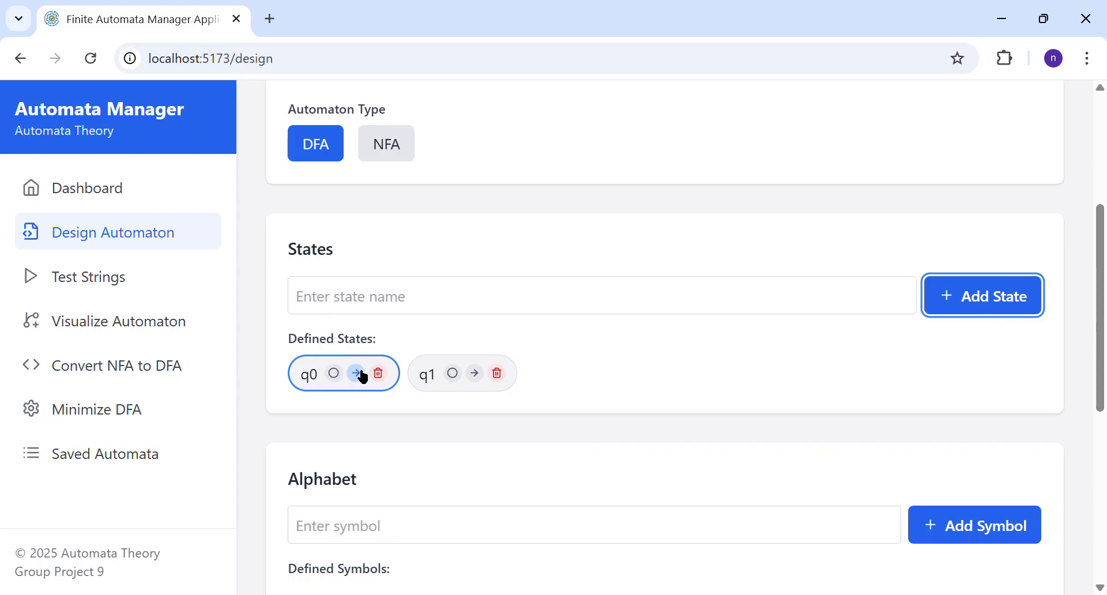
left_click(455, 375)
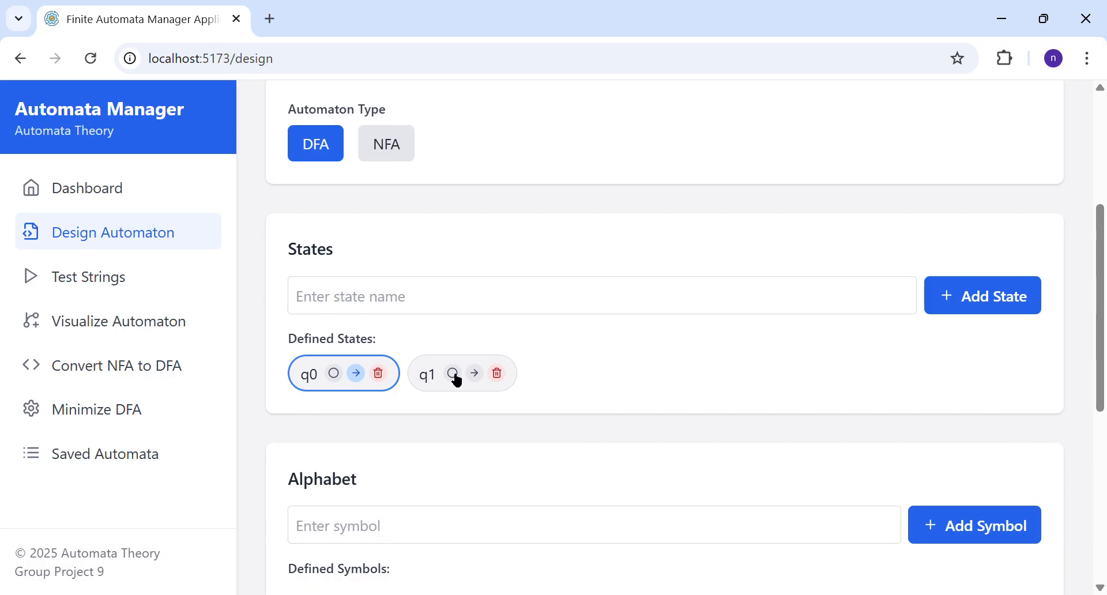
Step: Add the symbols a and b to the automaton's alphabet
scroll(458, 380, "down", 1)
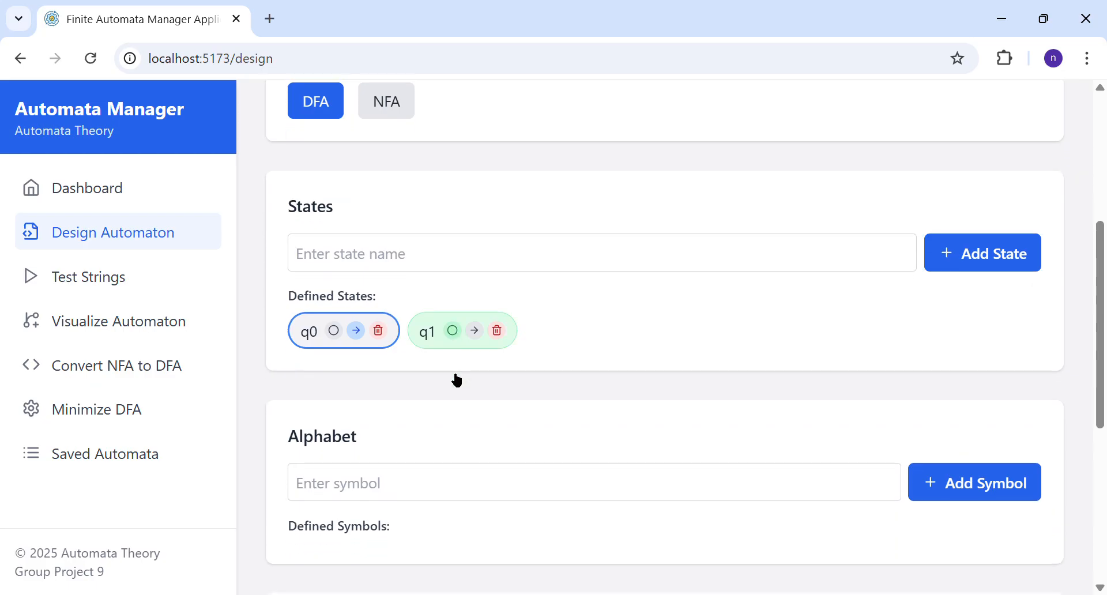
scroll(458, 380, "down", 2)
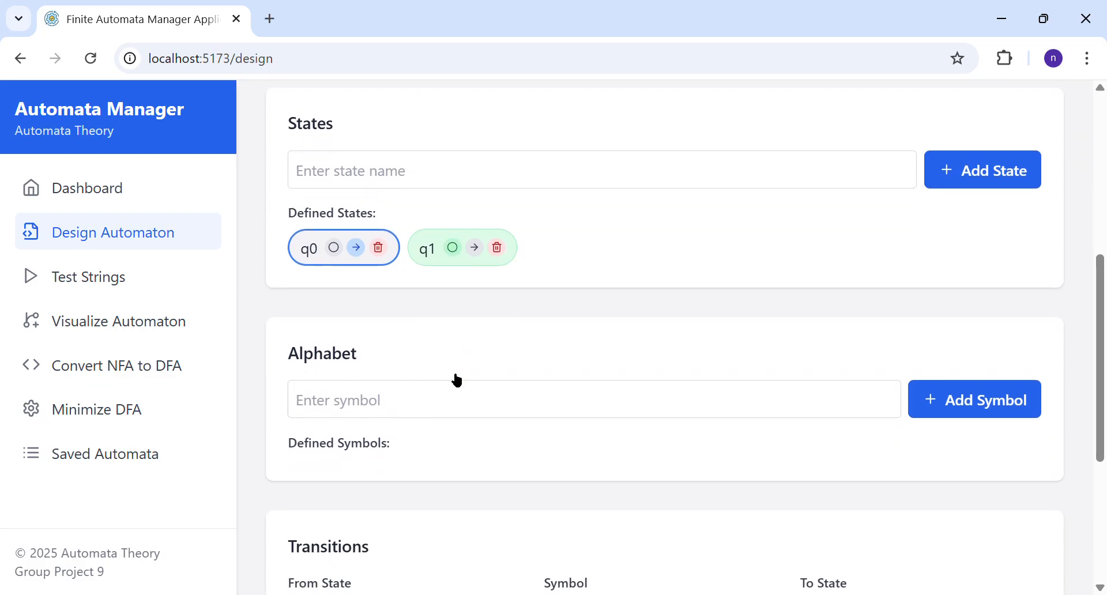
left_click(458, 403)
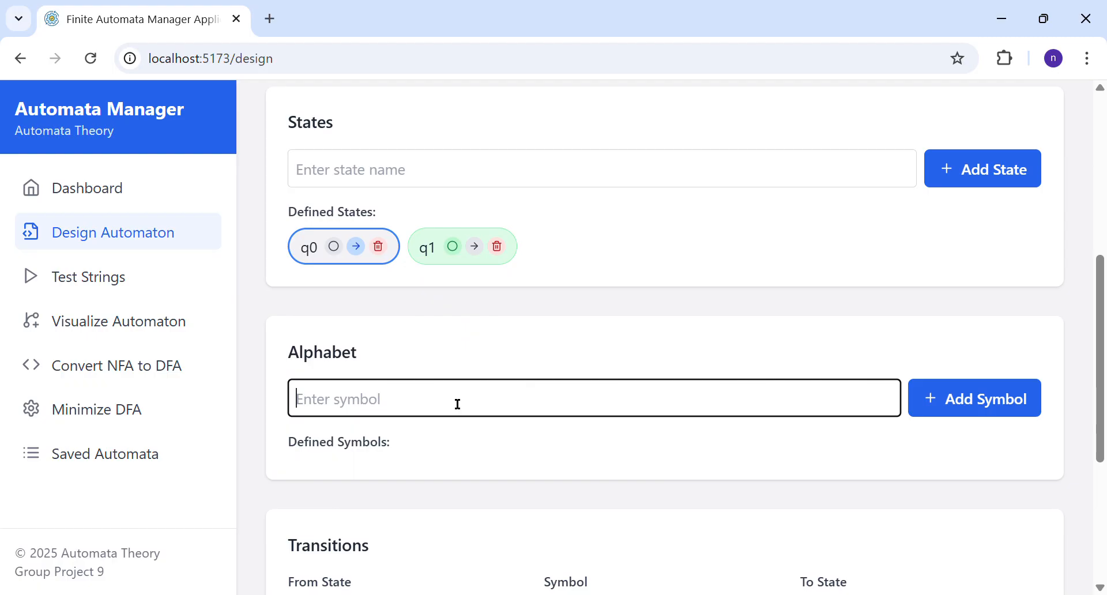
type("a")
left_click(1018, 396)
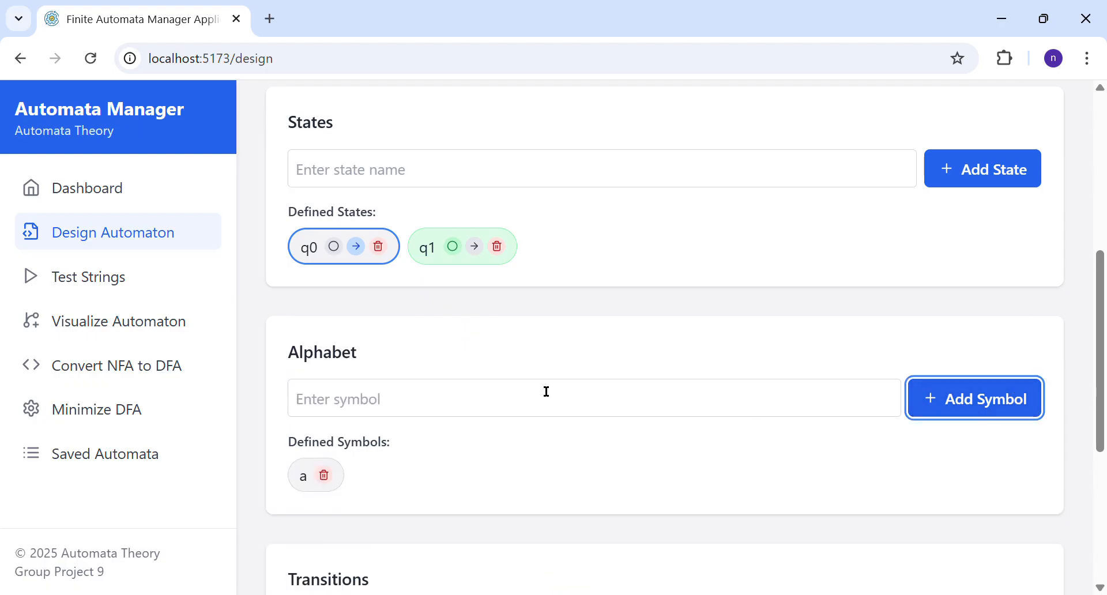
left_click(485, 397)
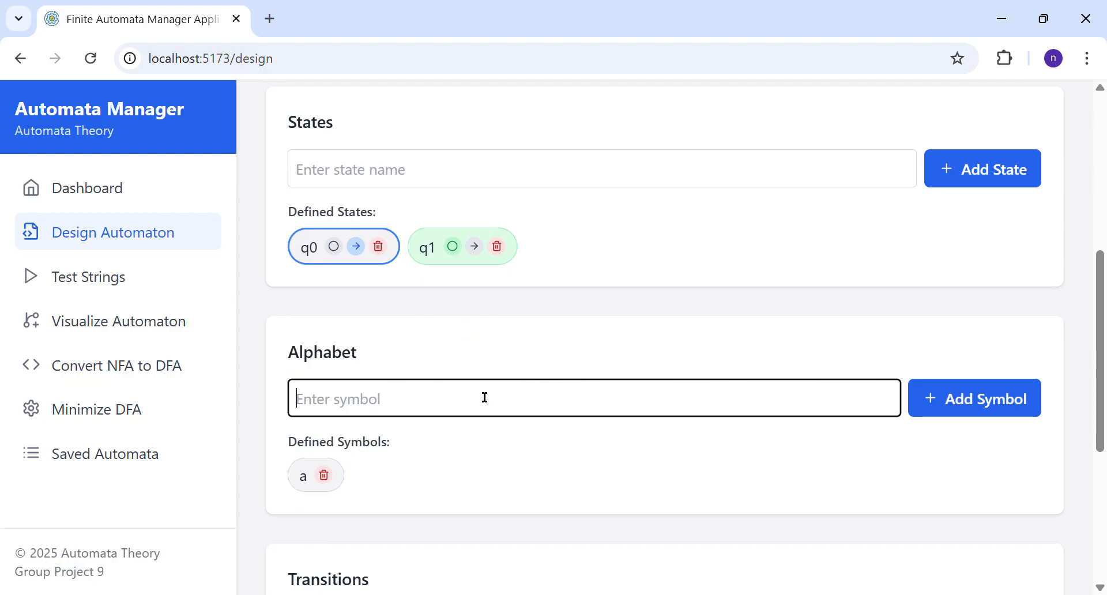
type("b")
left_click(975, 412)
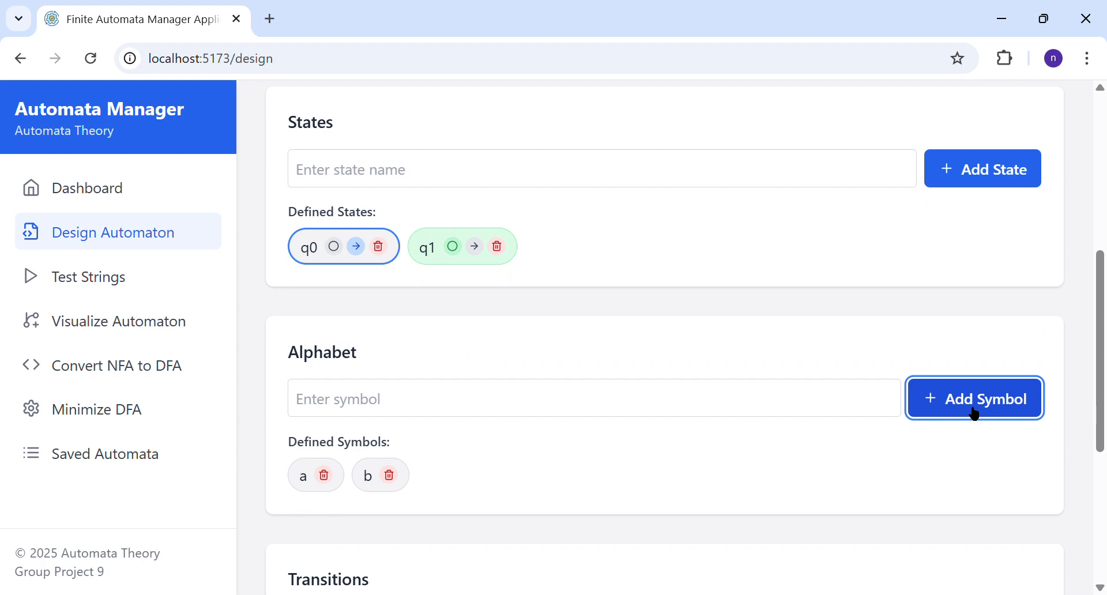
Step: Add the combined symbol "a,b" to the automaton's alphabet
left_click(726, 392)
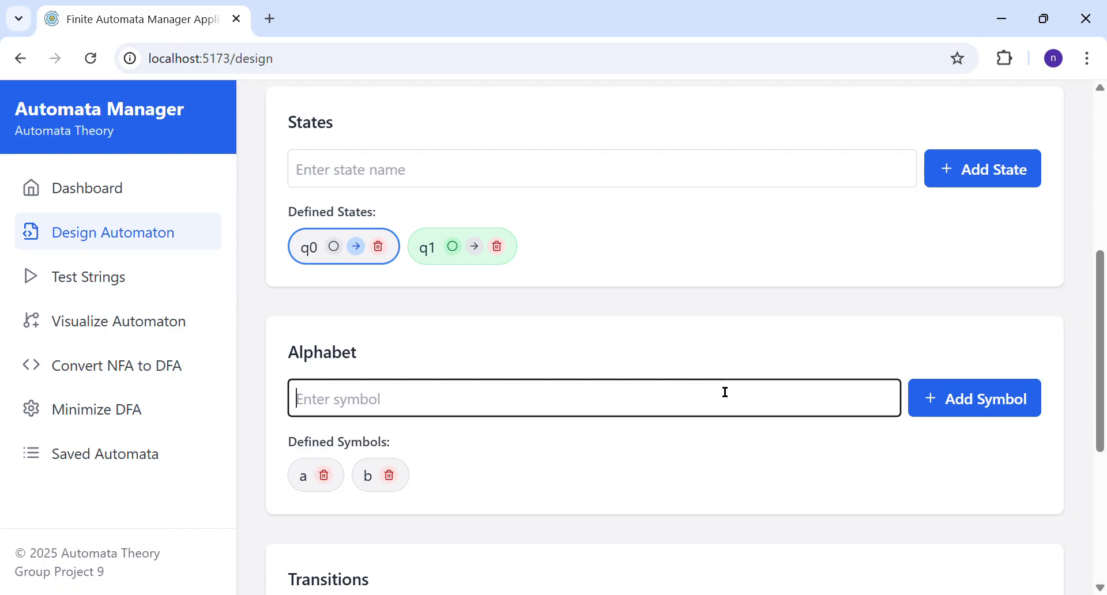
type("a,b")
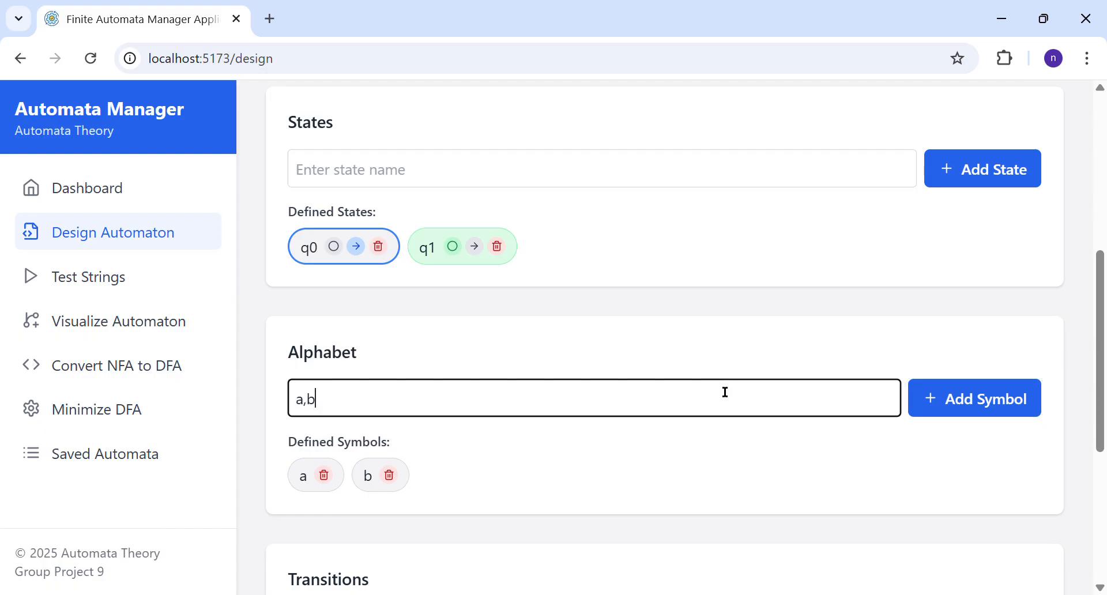
left_click(993, 400)
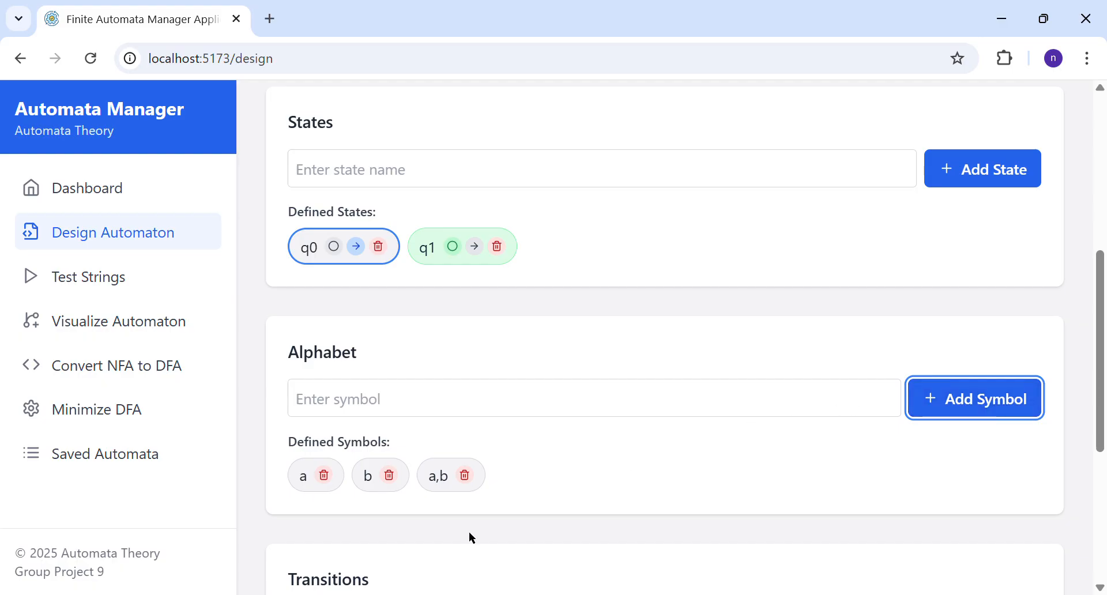
scroll(470, 531, "down", 4)
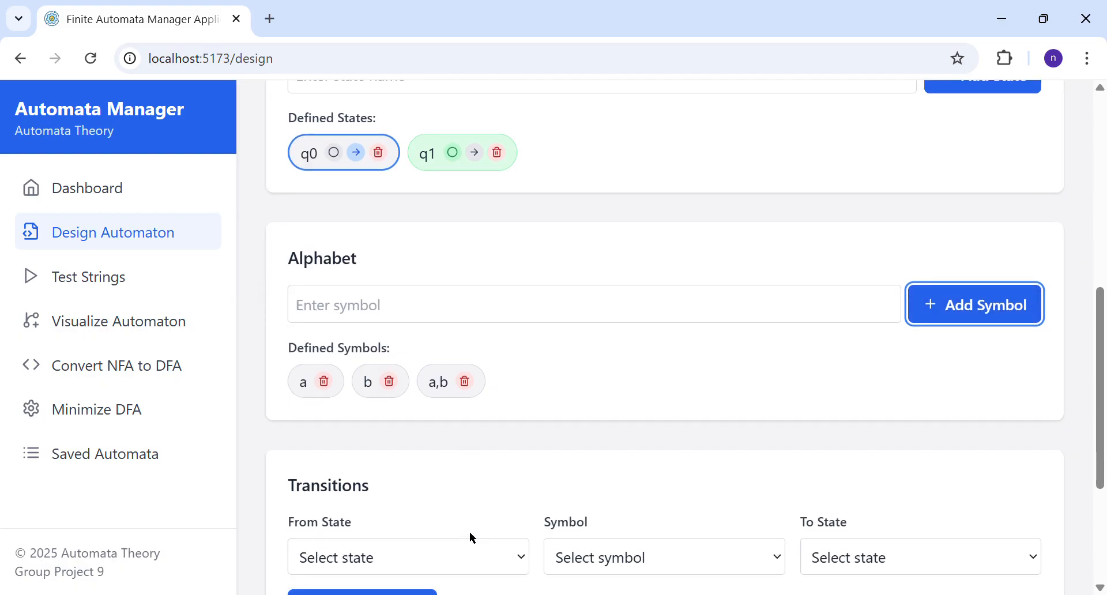
Step: Add a transition from q0 to q0 on the symbol "a,b"
left_click(482, 459)
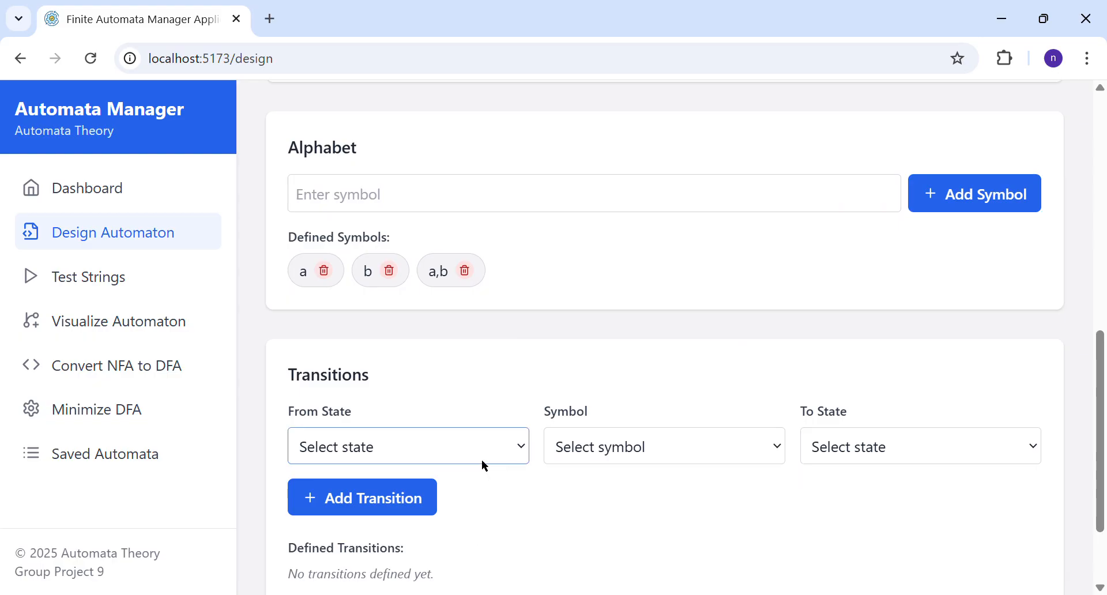
left_click(469, 497)
left_click(655, 448)
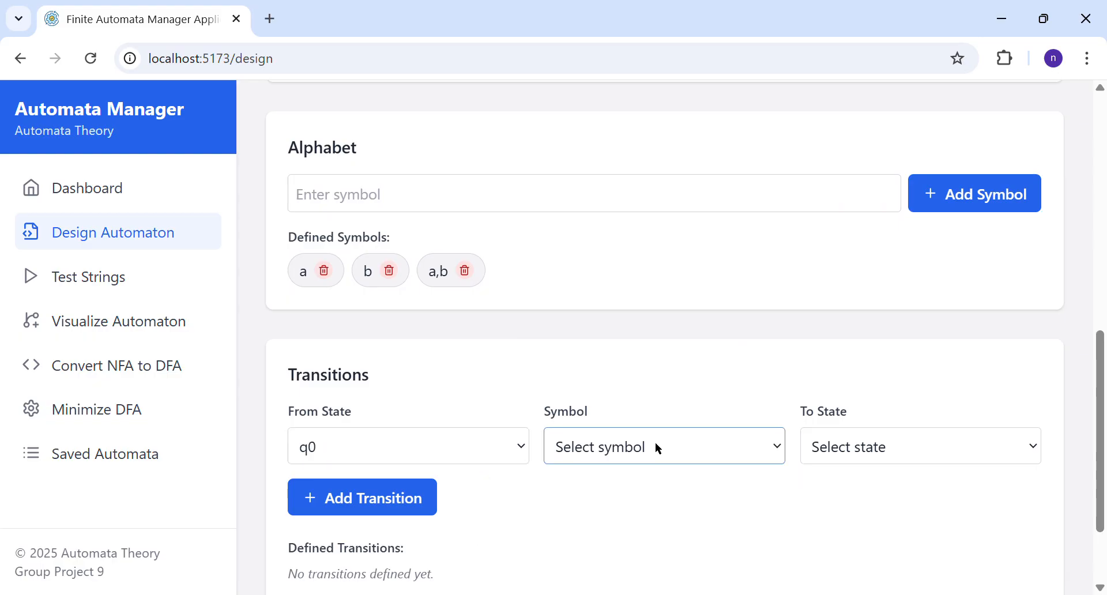
left_click(638, 557)
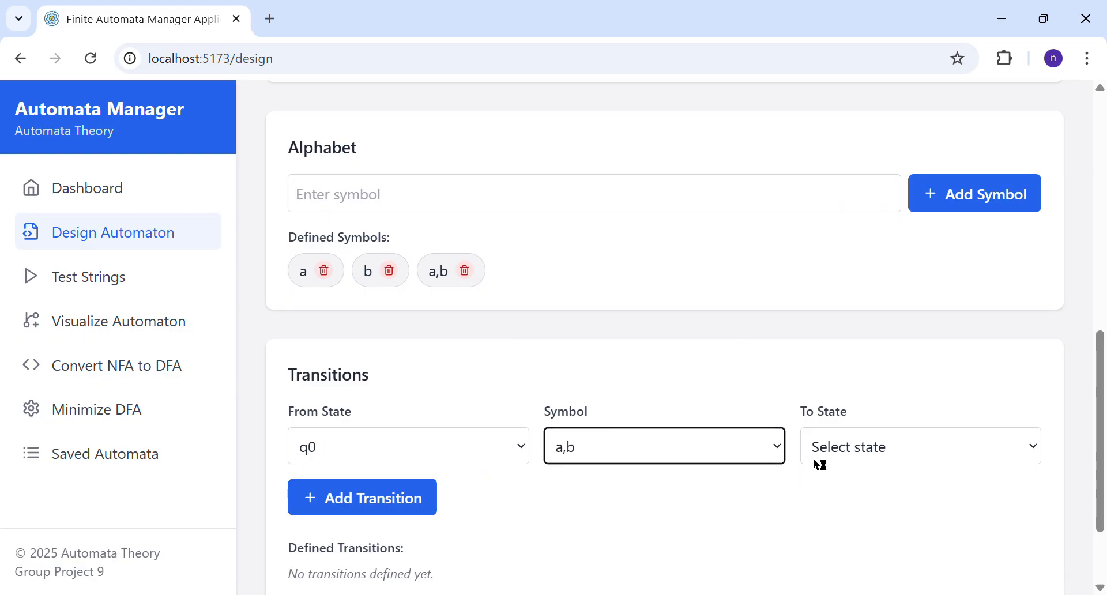
left_click(874, 447)
left_click(866, 512)
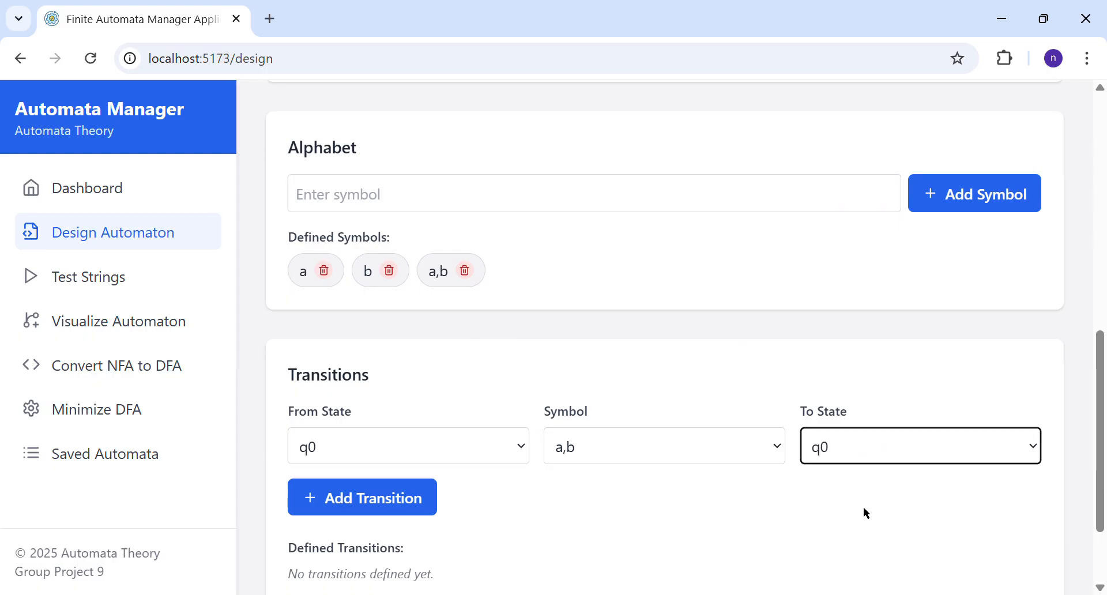
scroll(611, 511, "down", 2)
left_click(386, 396)
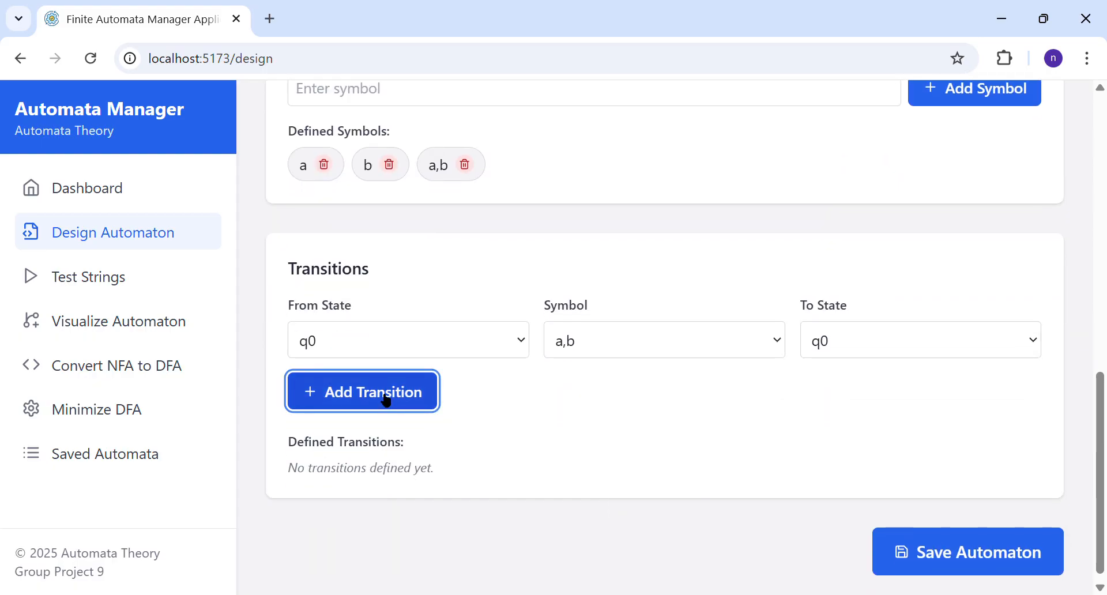
Step: Add a transition from q0 to q1 on the symbol a
scroll(382, 397, "down", 1)
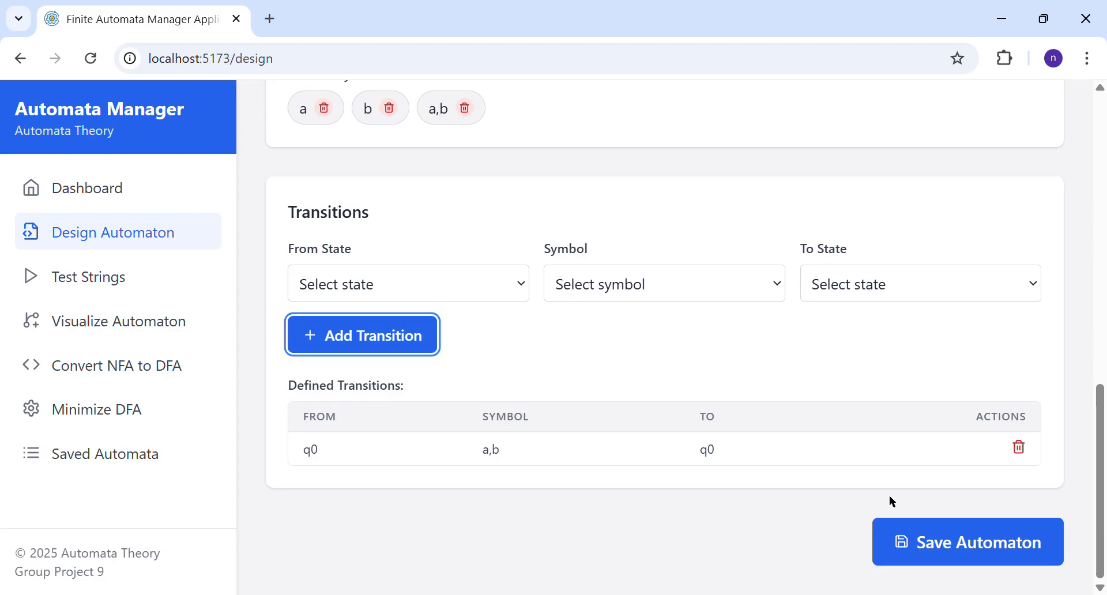
left_click(499, 286)
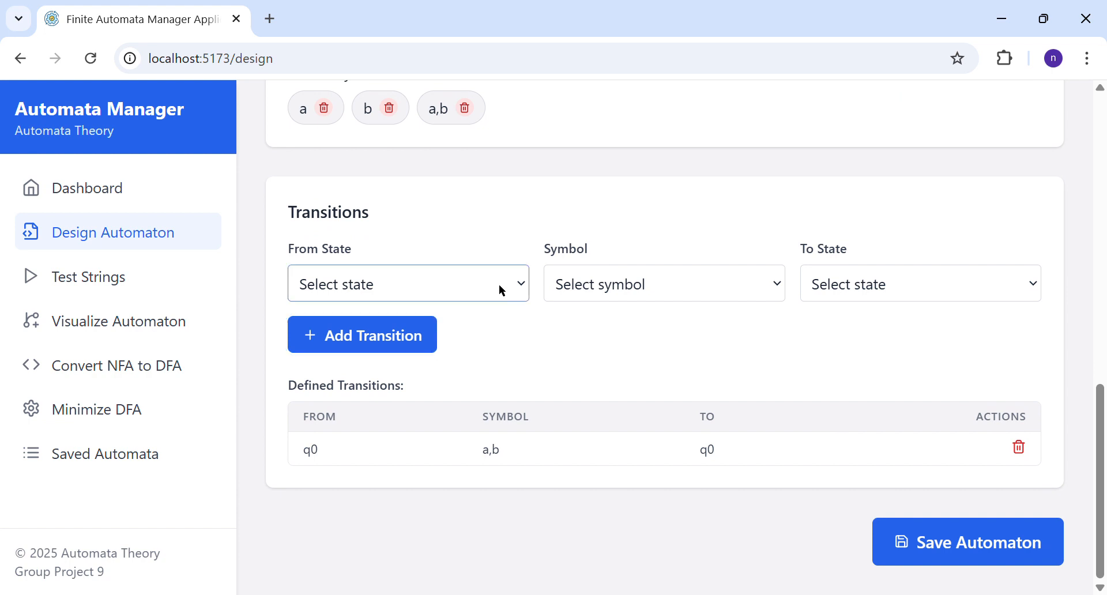
left_click(487, 366)
left_click(685, 280)
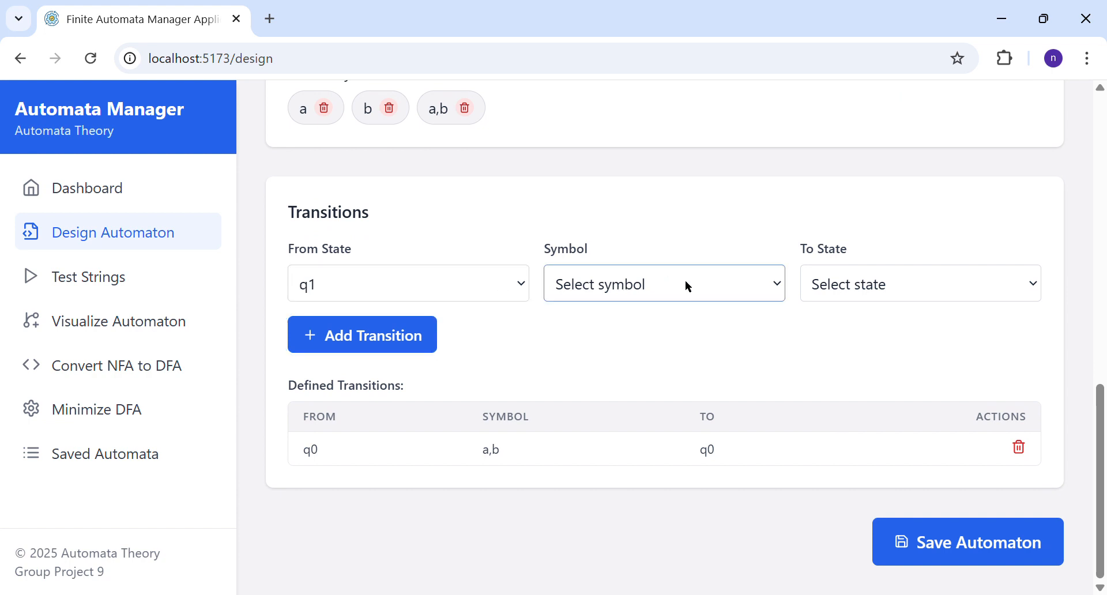
left_click(458, 286)
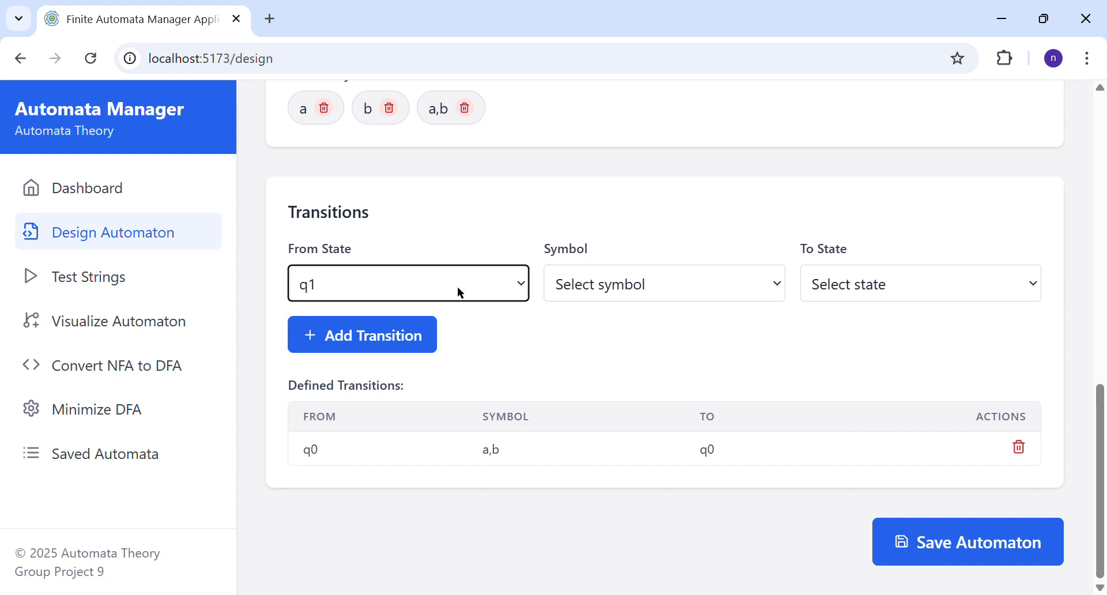
left_click(465, 332)
left_click(678, 289)
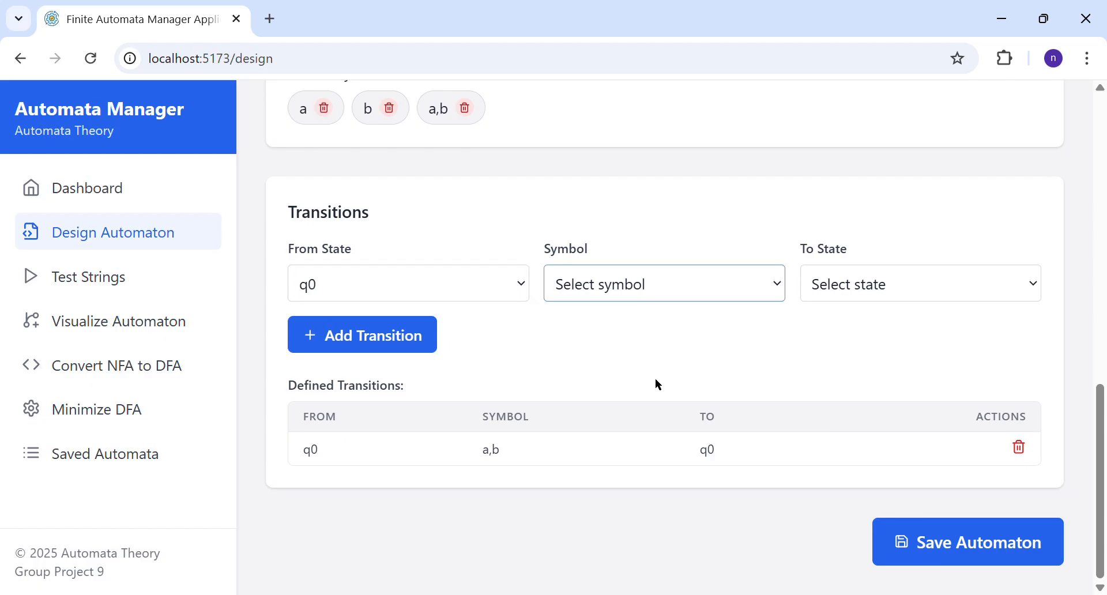
left_click(632, 343)
left_click(894, 282)
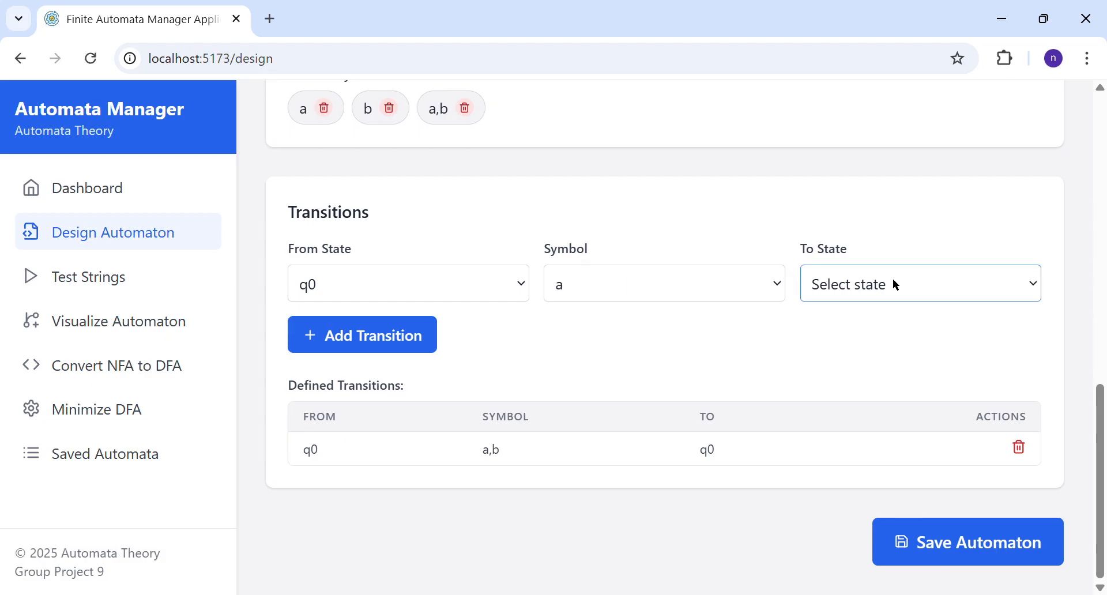
left_click(876, 381)
left_click(421, 333)
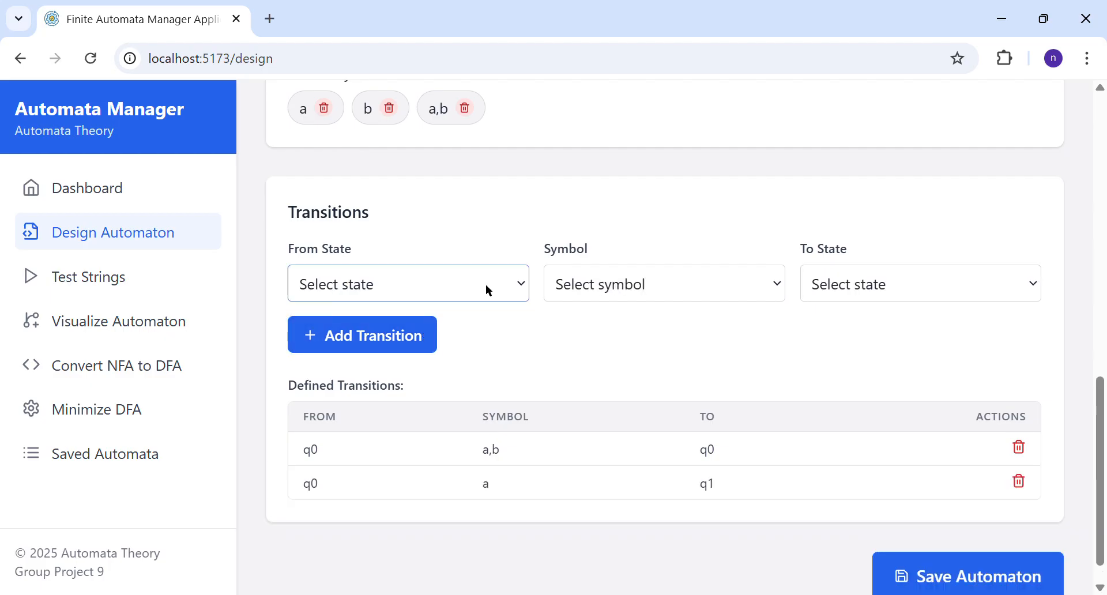
Step: Add a transition from q1 to q0 on the symbol b
key("Down")
key("Down")
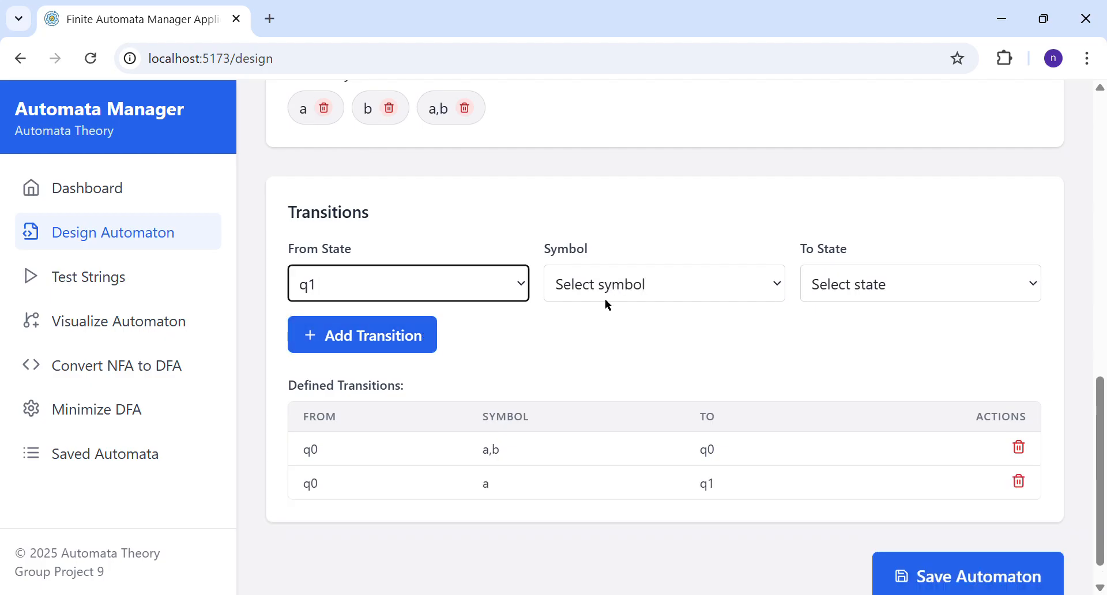
left_click(659, 296)
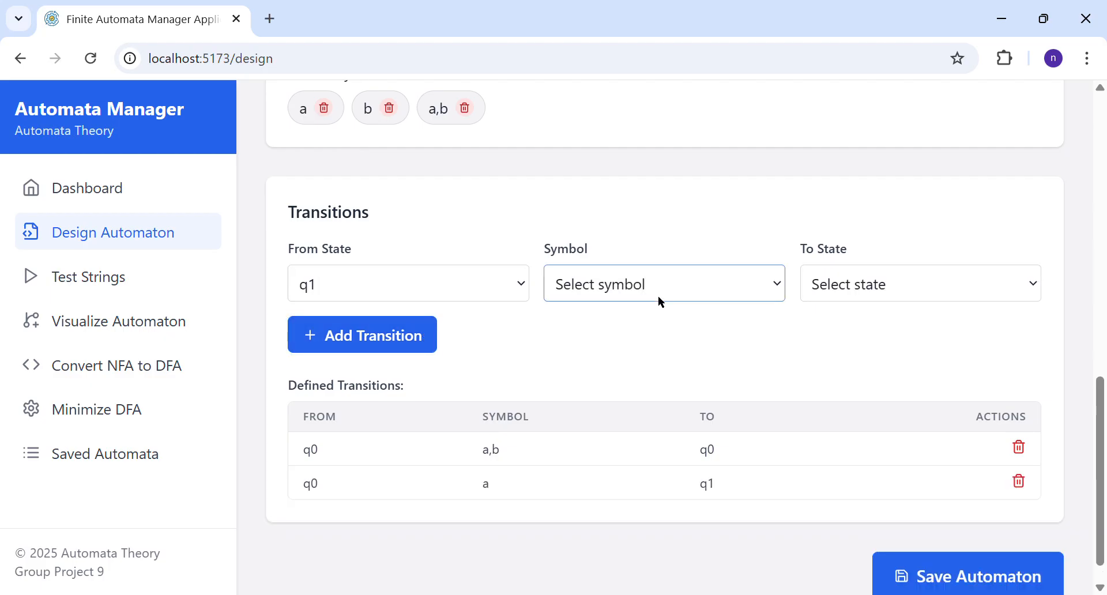
left_click(657, 375)
left_click_drag(858, 304, 868, 282)
left_click(868, 282)
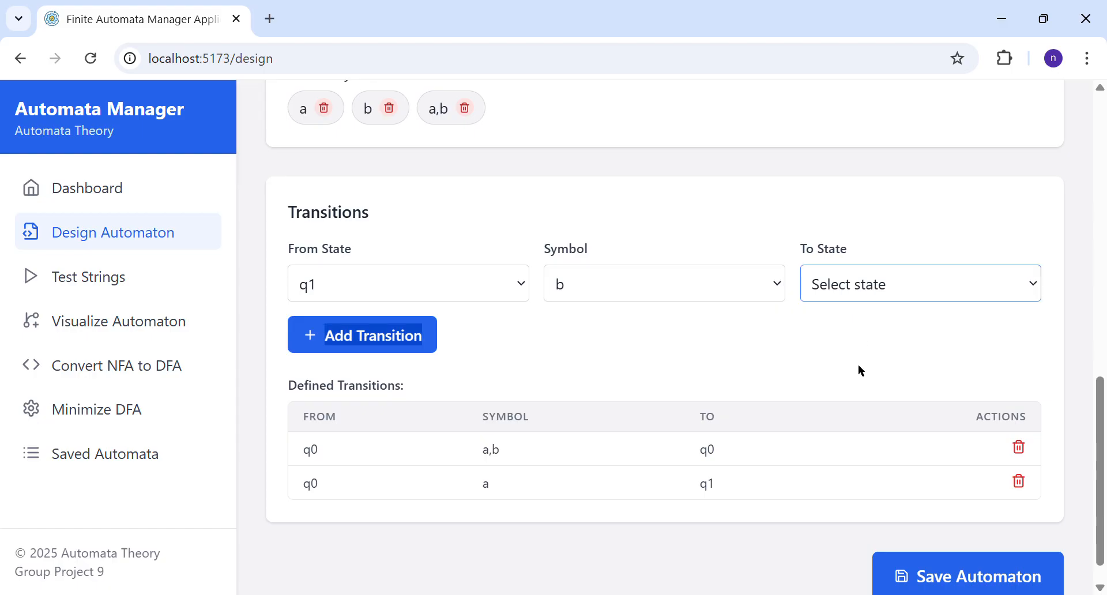
key("Down")
left_click(414, 334)
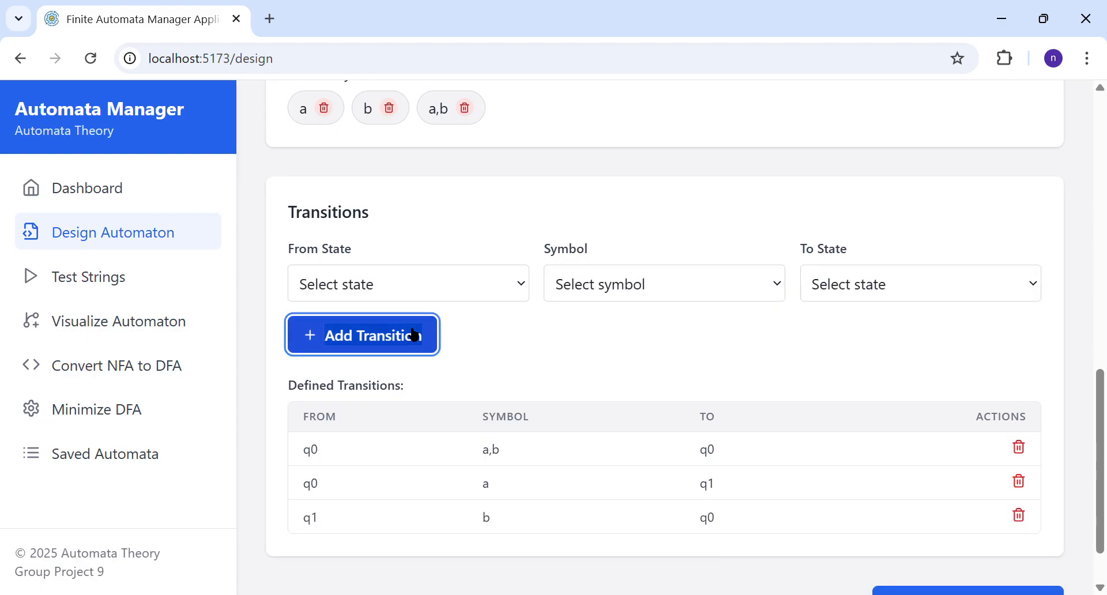
Step: Save the designed automaton and dismiss the message
scroll(654, 392, "down", 1)
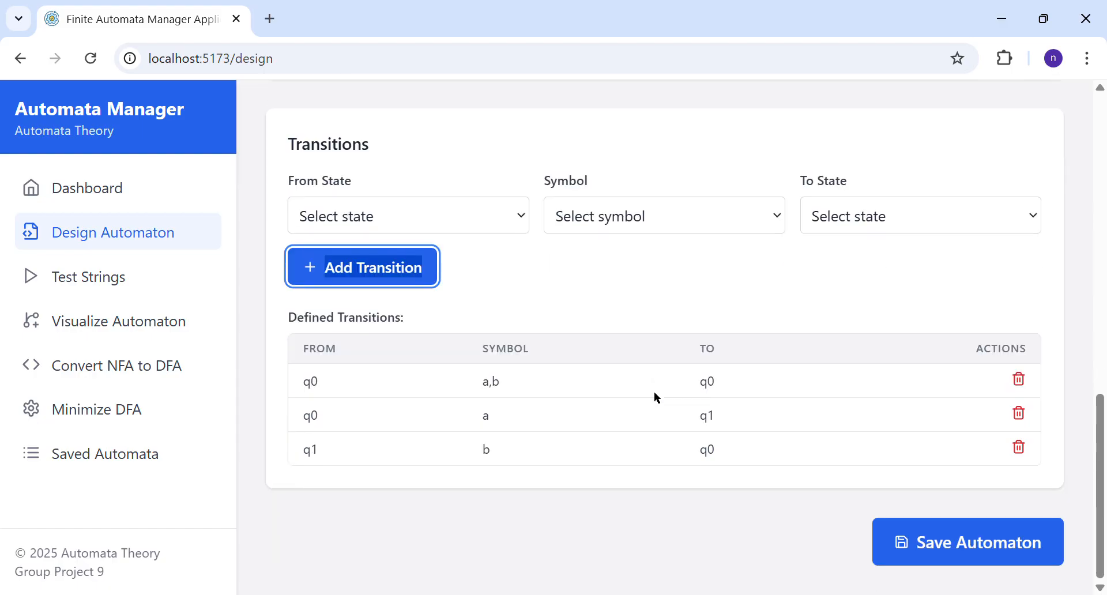
left_click(979, 547)
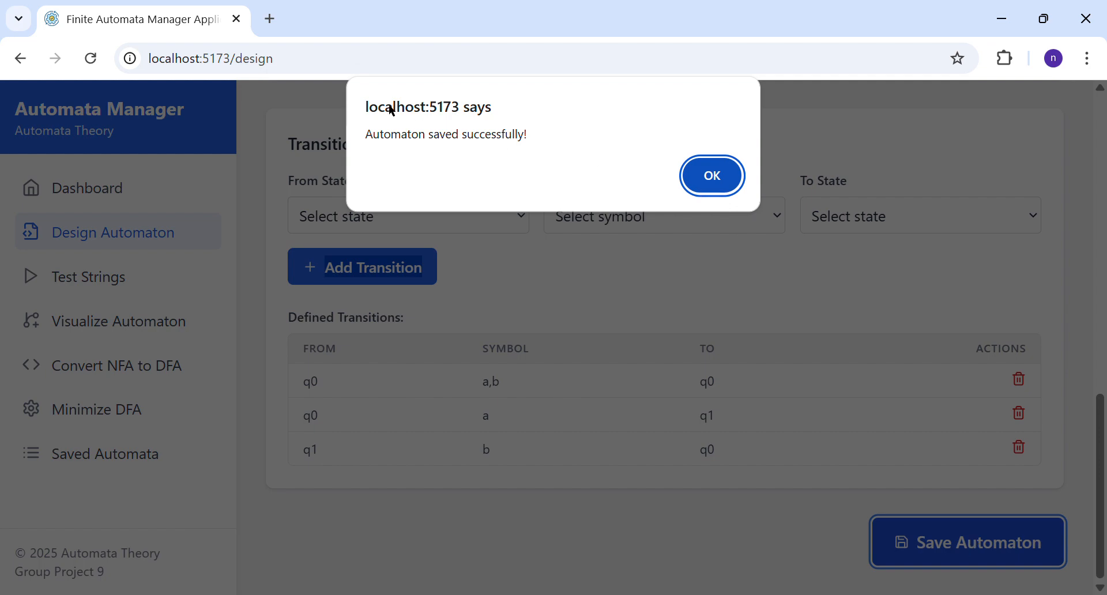
left_click(710, 179)
Step: Review the details of New Automaton in the saved automata list and close them
scroll(626, 278, "up", 2)
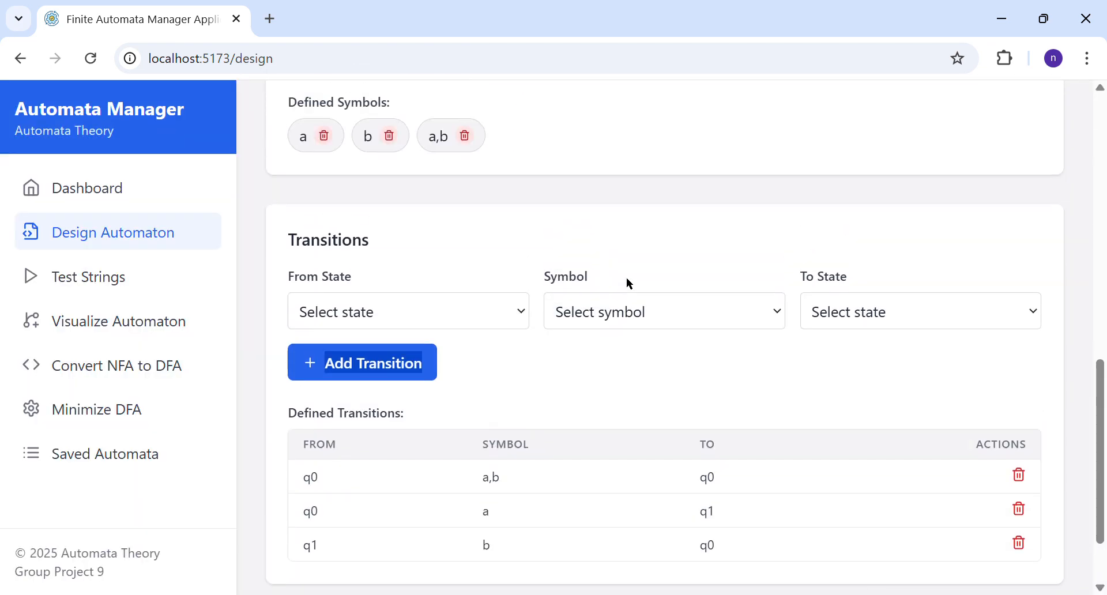
scroll(626, 278, "up", 1)
scroll(626, 278, "down", 3)
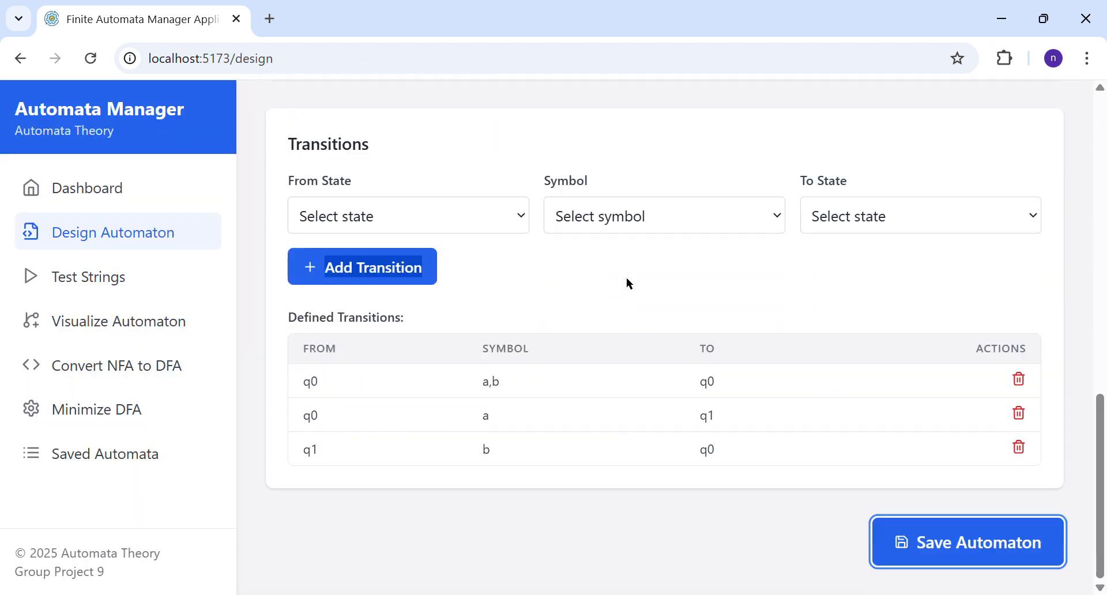
left_click(139, 455)
scroll(416, 399, "down", 10)
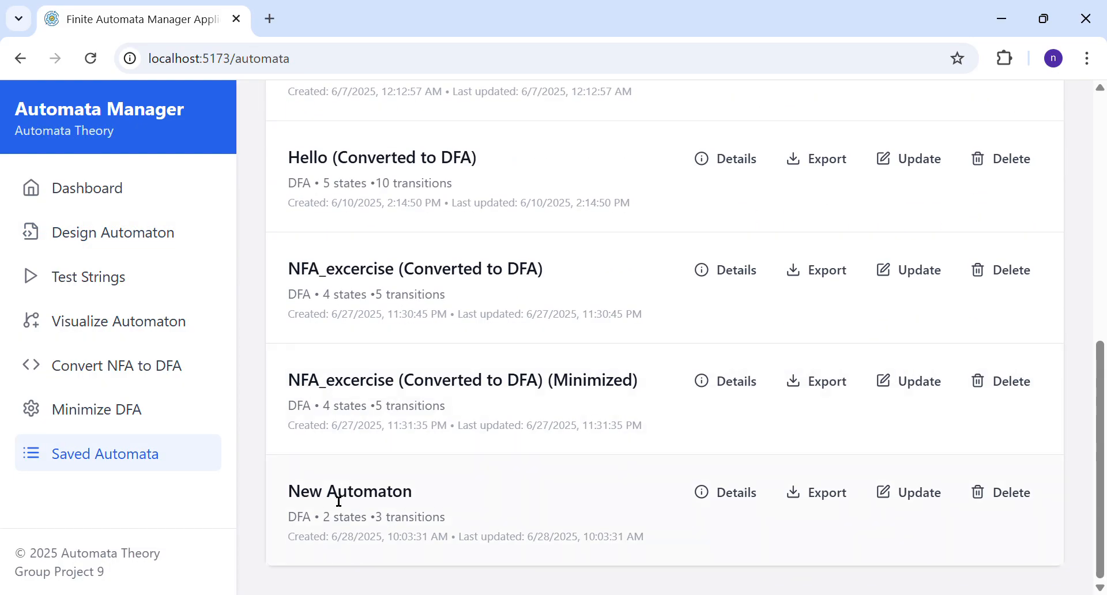
left_click(741, 501)
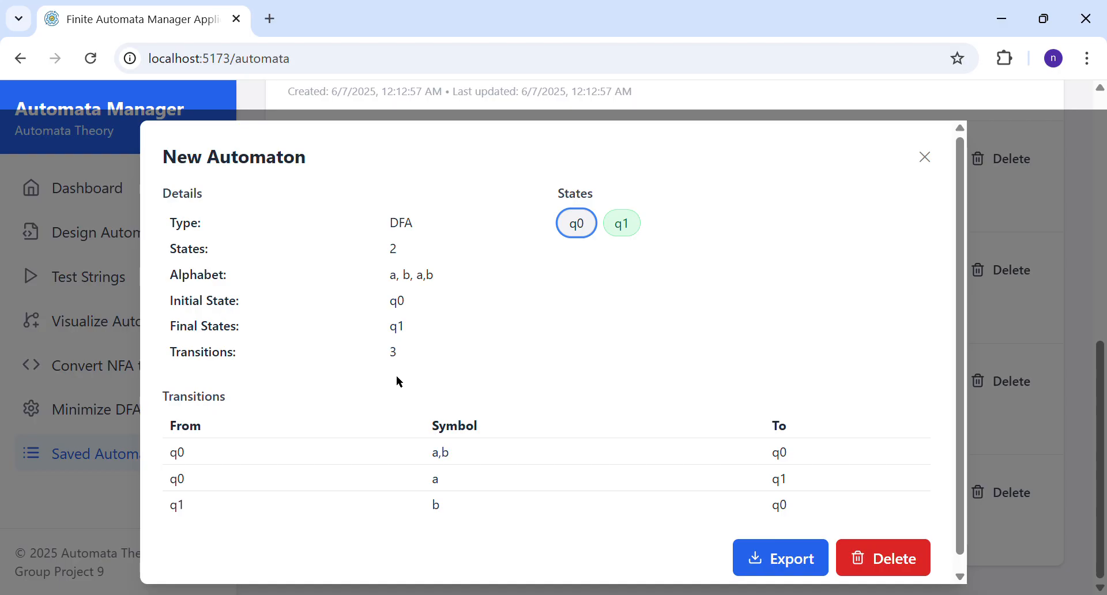
left_click(929, 159)
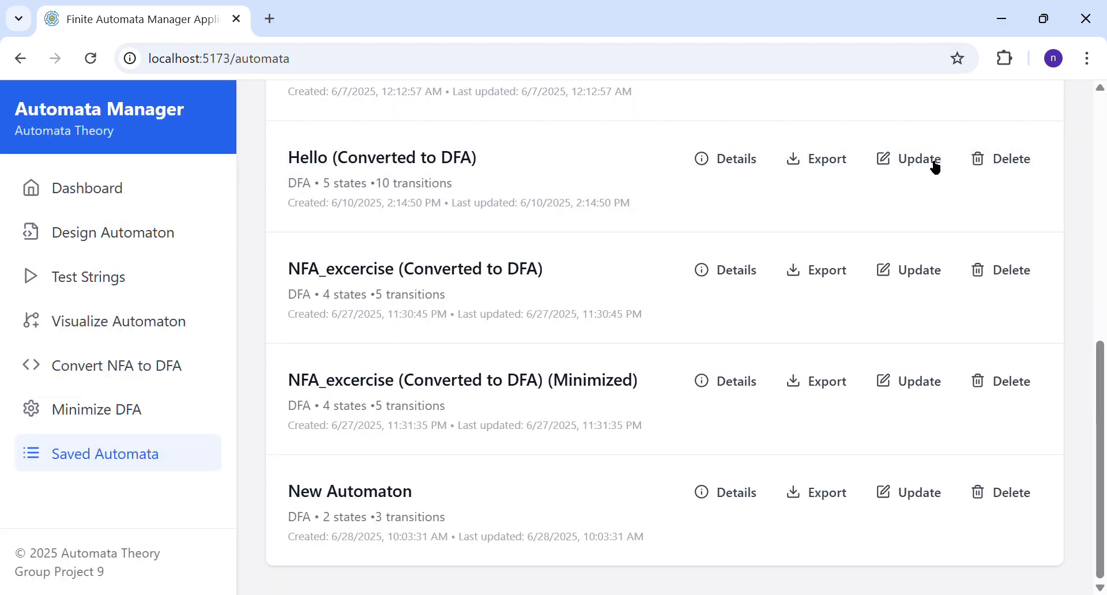
Step: Display the state diagram of New Automaton in the automaton visualization
scroll(492, 400, "up", 1)
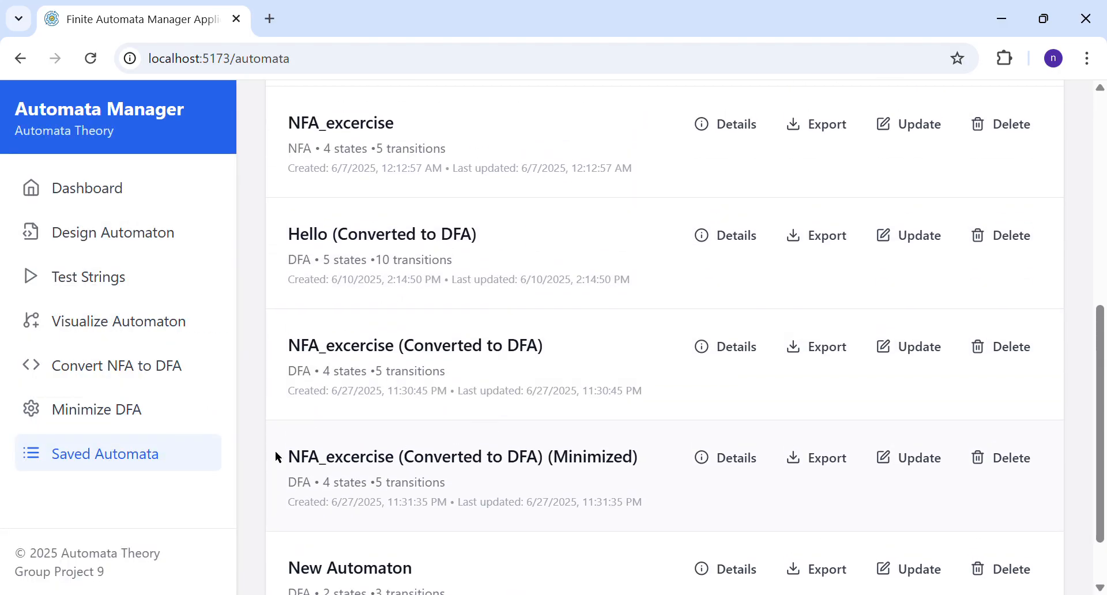
left_click(123, 276)
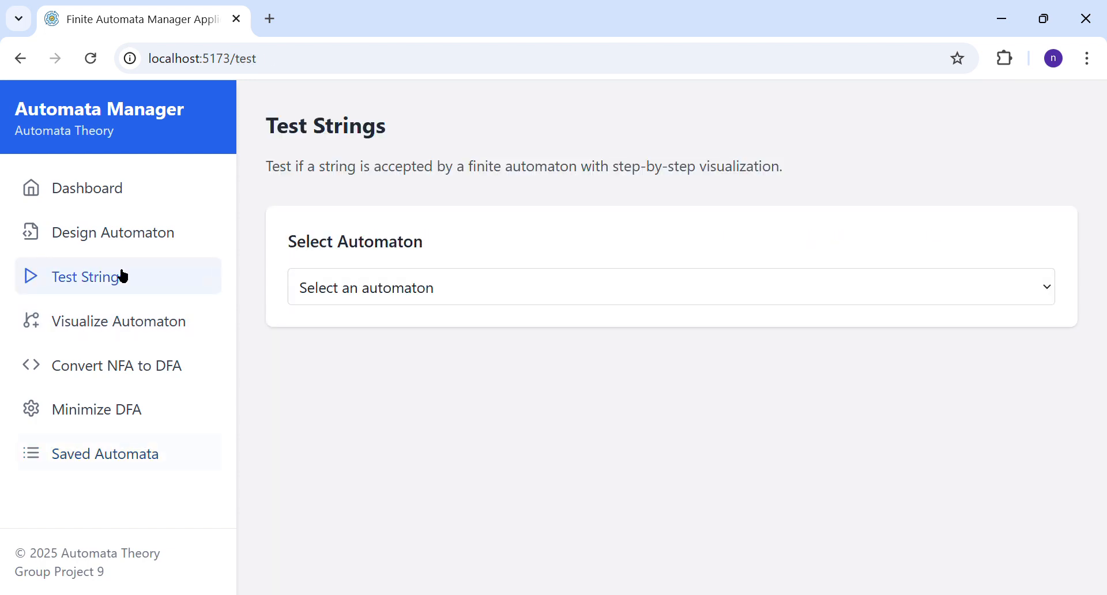
left_click(151, 316)
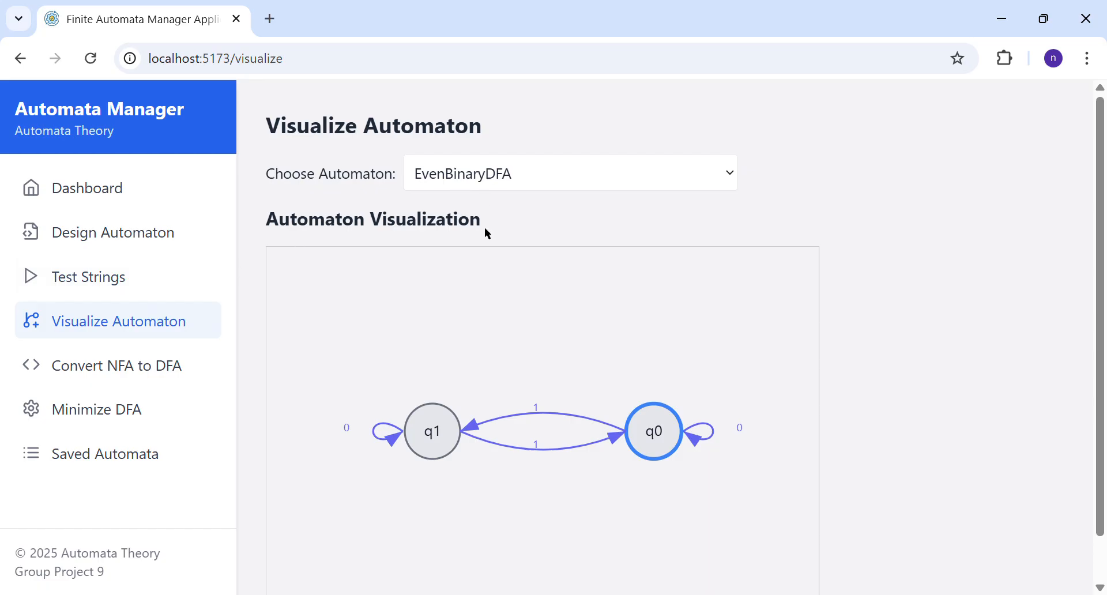
key("Down")
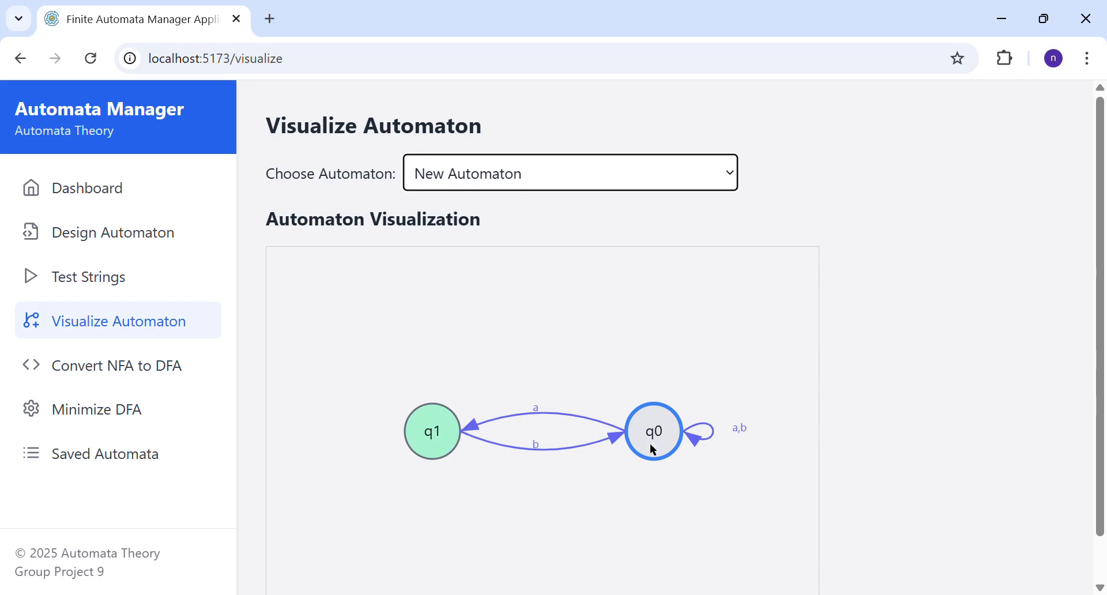
Step: Load New Automaton (DFA) for string testing
left_click(148, 283)
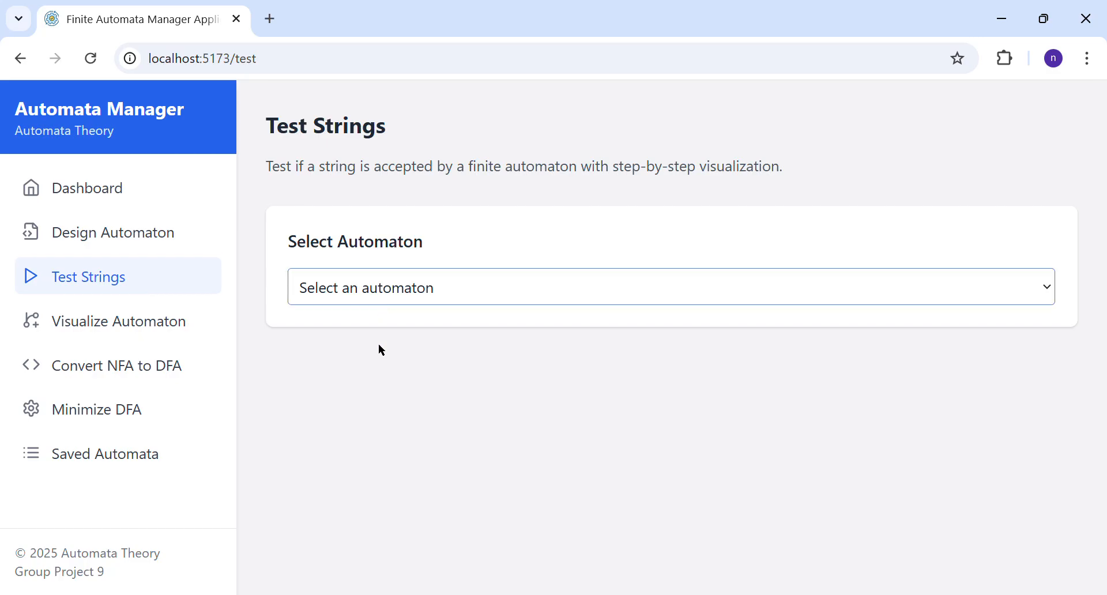
left_click(389, 400)
scroll(391, 402, "down", 3)
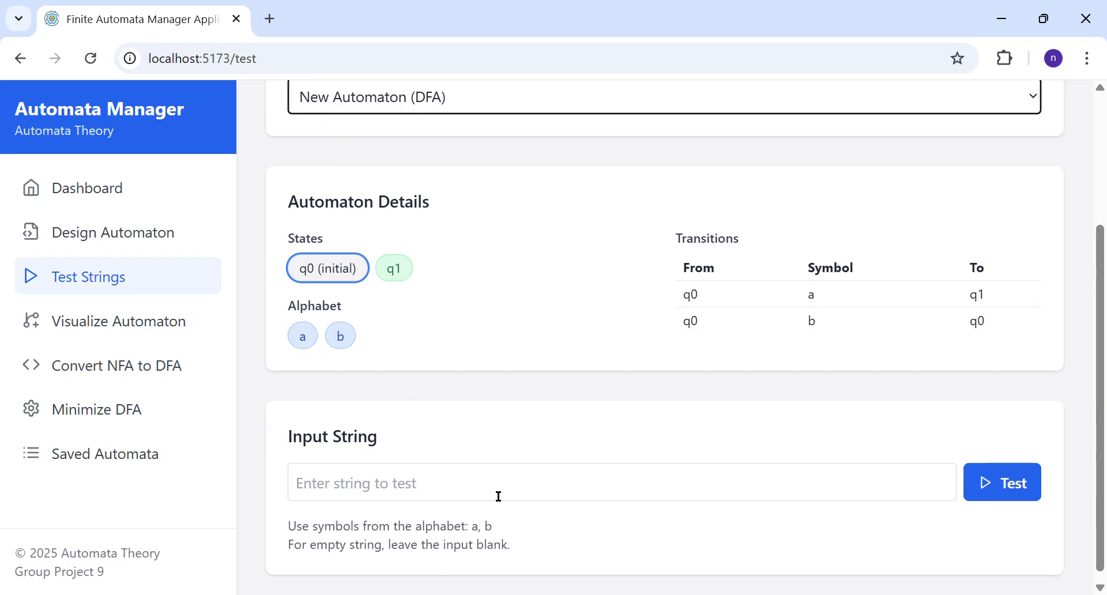
scroll(497, 496, "down", 1)
Step: Test the input string "1" against the loaded automaton and examine the test result
left_click(486, 471)
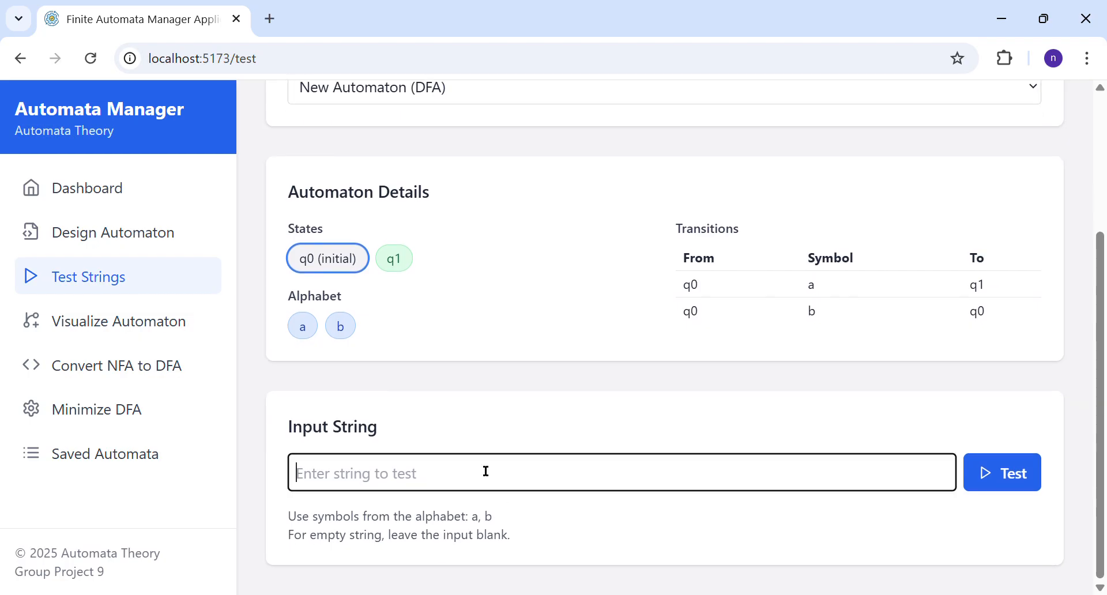
type("21")
key("BackSpace")
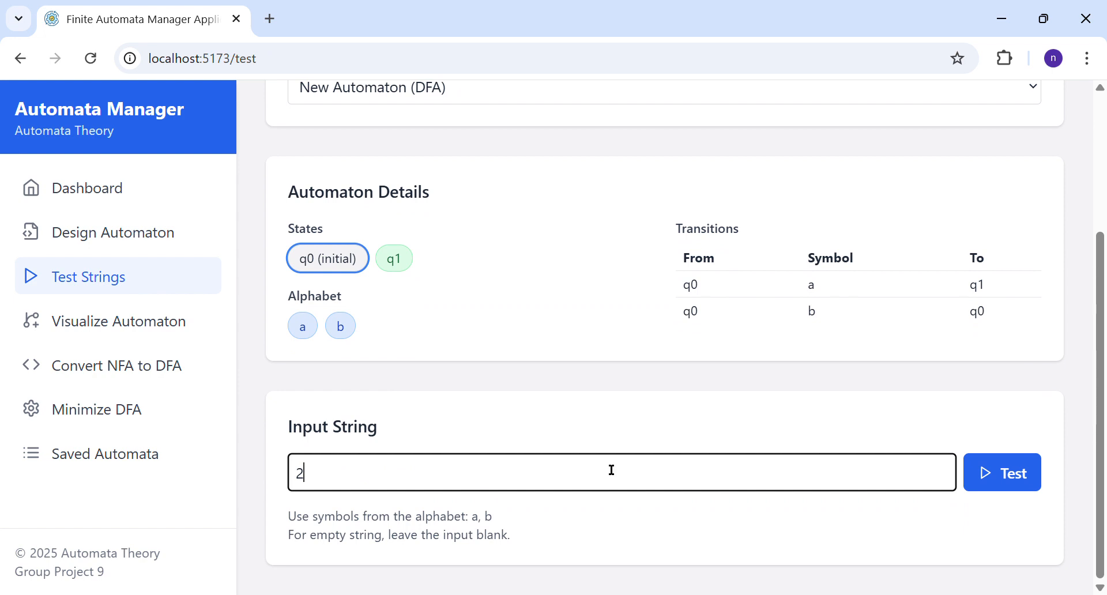
key("BackSpace")
type("1")
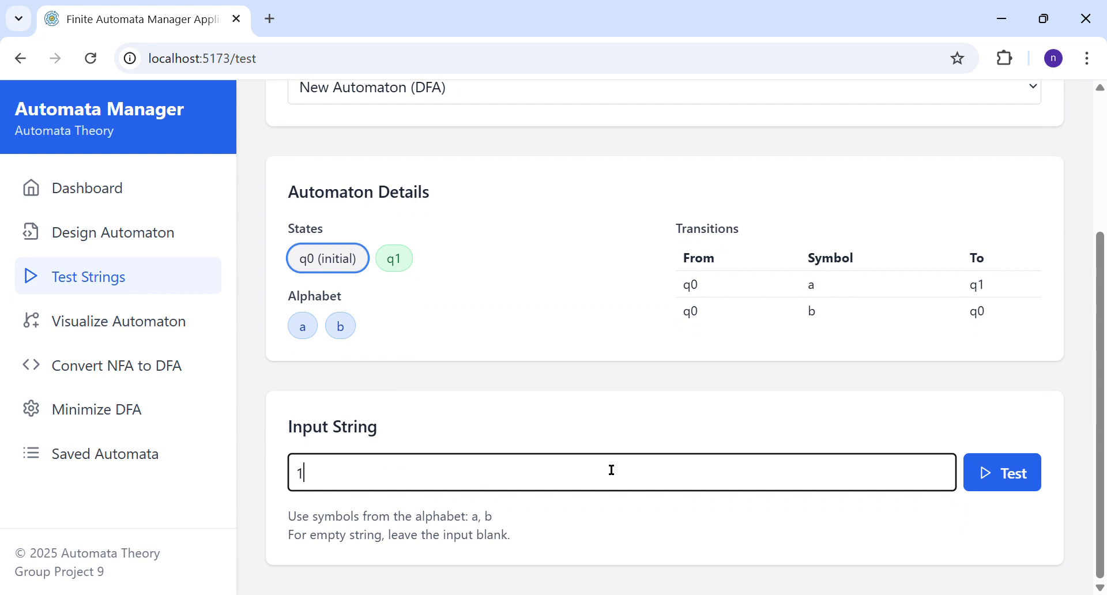
left_click(977, 479)
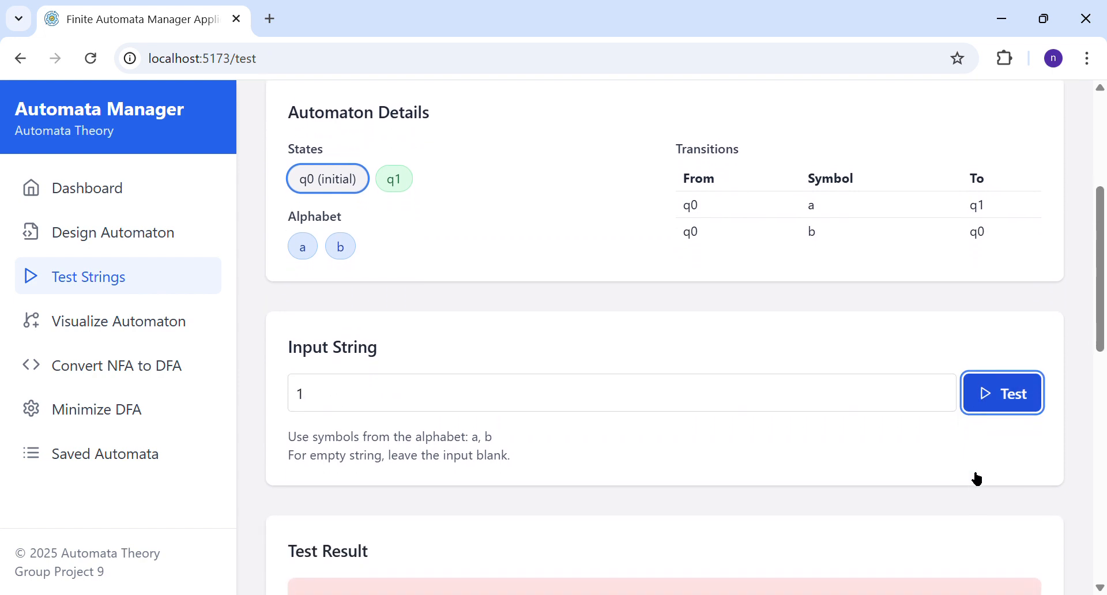
scroll(978, 479, "down", 4)
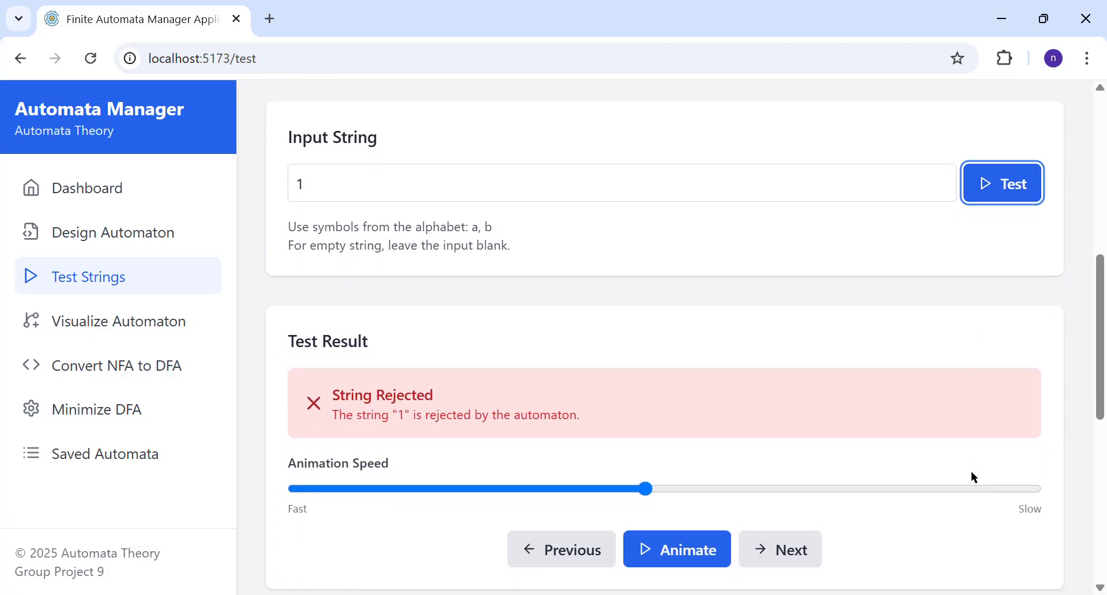
scroll(973, 477, "down", 1)
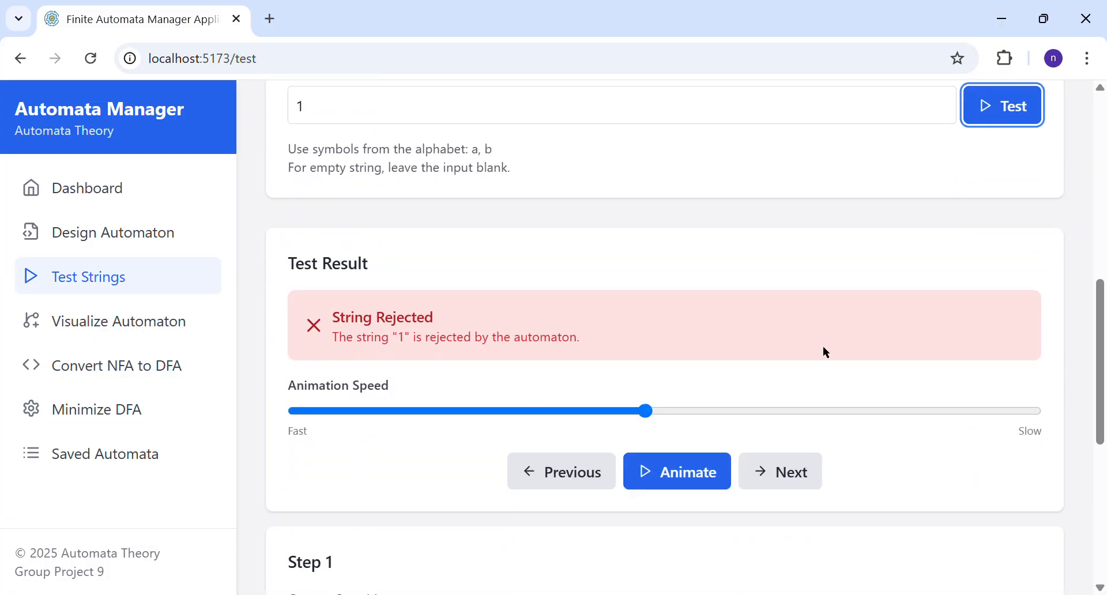
Step: Advance the test of string "1" to its second step, examine it and return to the first step
left_click(806, 487)
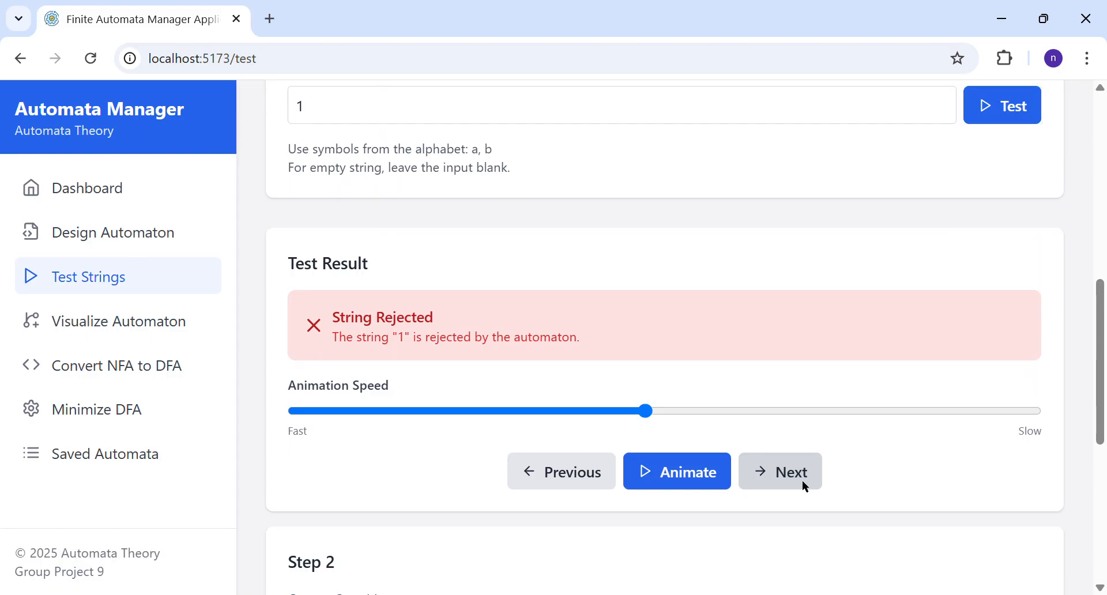
scroll(803, 482, "down", 6)
scroll(803, 482, "up", 4)
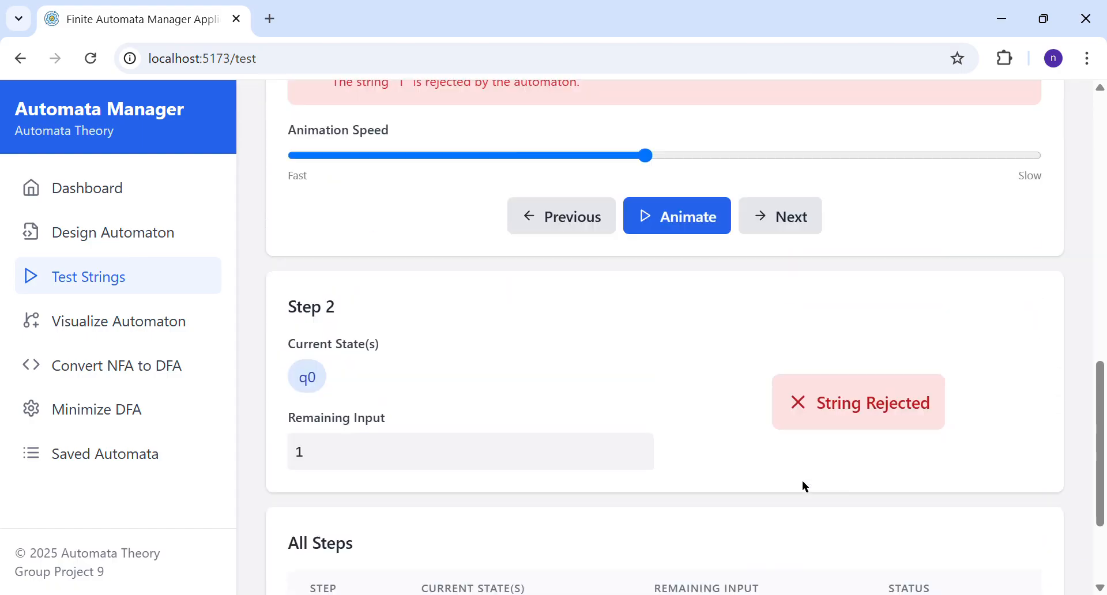
left_click(577, 340)
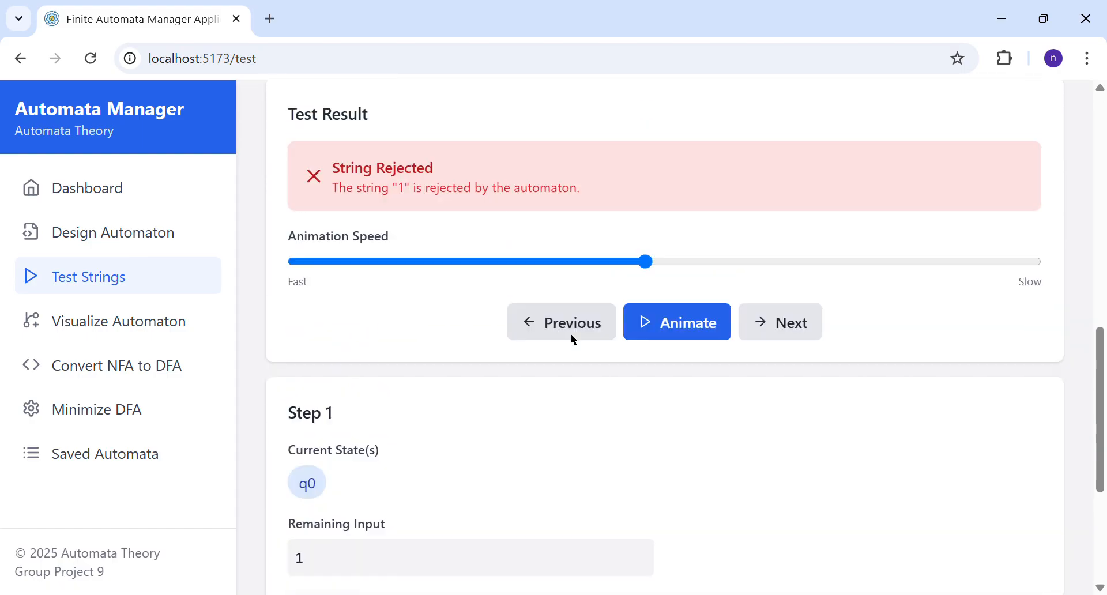
Step: Replace the input string with "a", test it against the automaton and examine the test result
scroll(574, 341, "up", 4)
scroll(574, 340, "up", 1)
left_click(400, 310)
key("BackSpace")
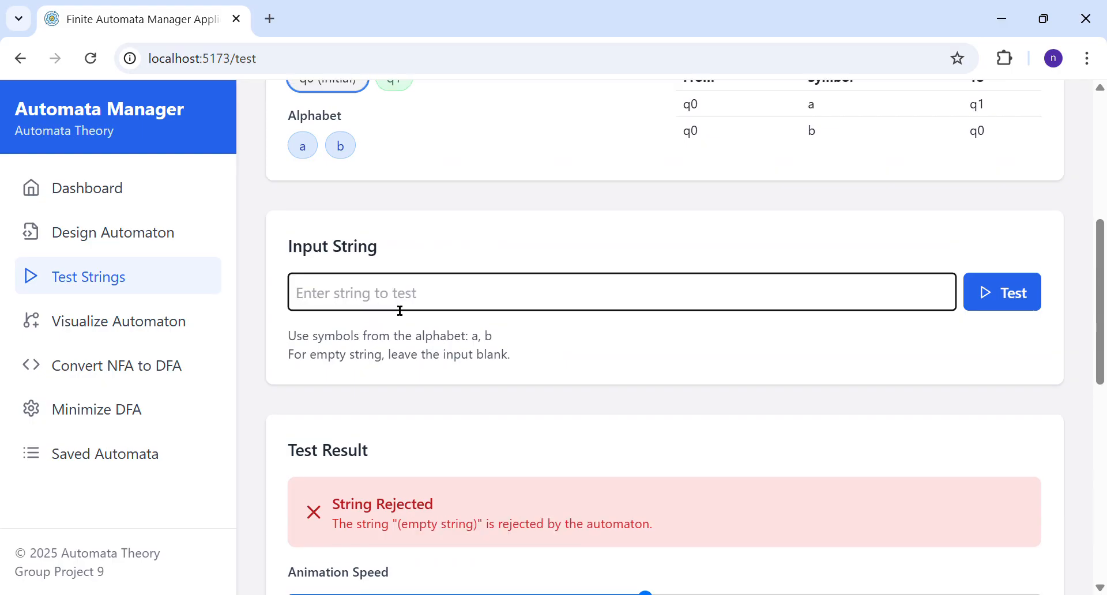
type("a")
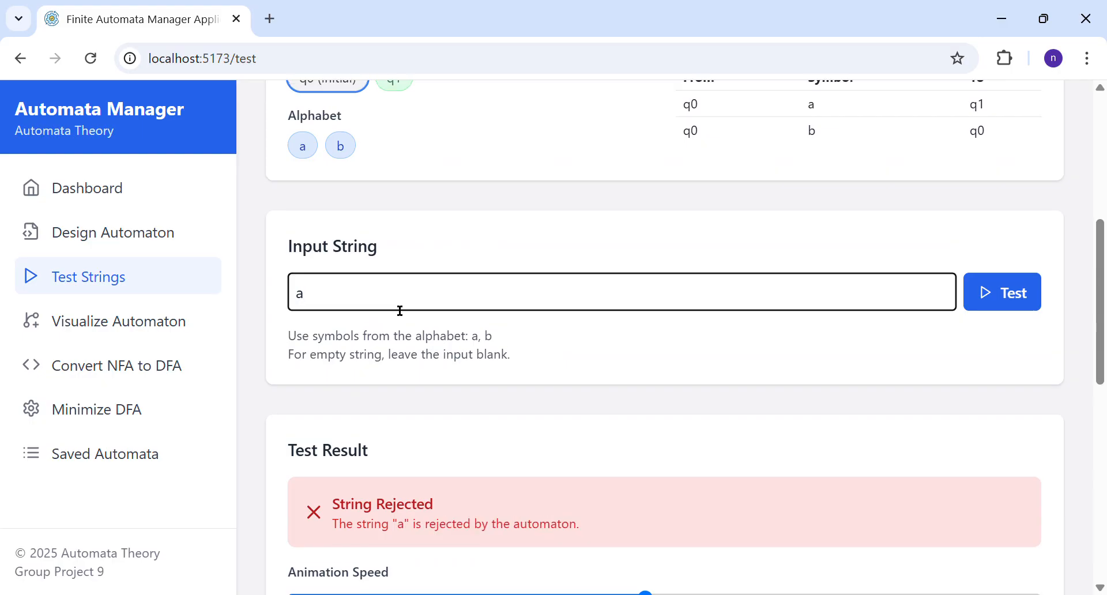
left_click(988, 304)
scroll(514, 452, "down", 5)
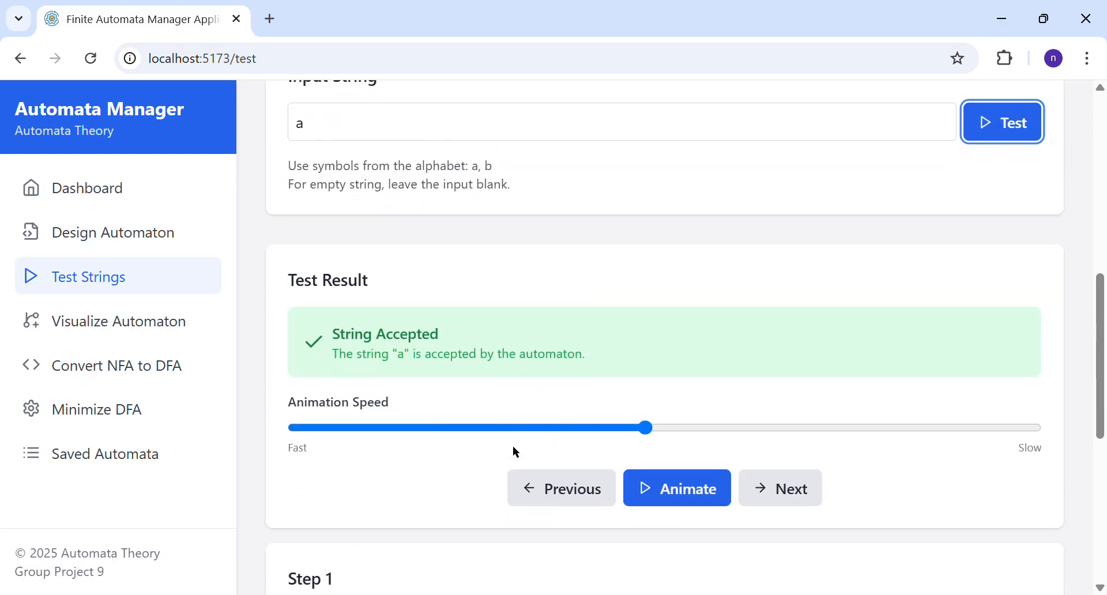
scroll(514, 452, "down", 2)
scroll(513, 451, "up", 3)
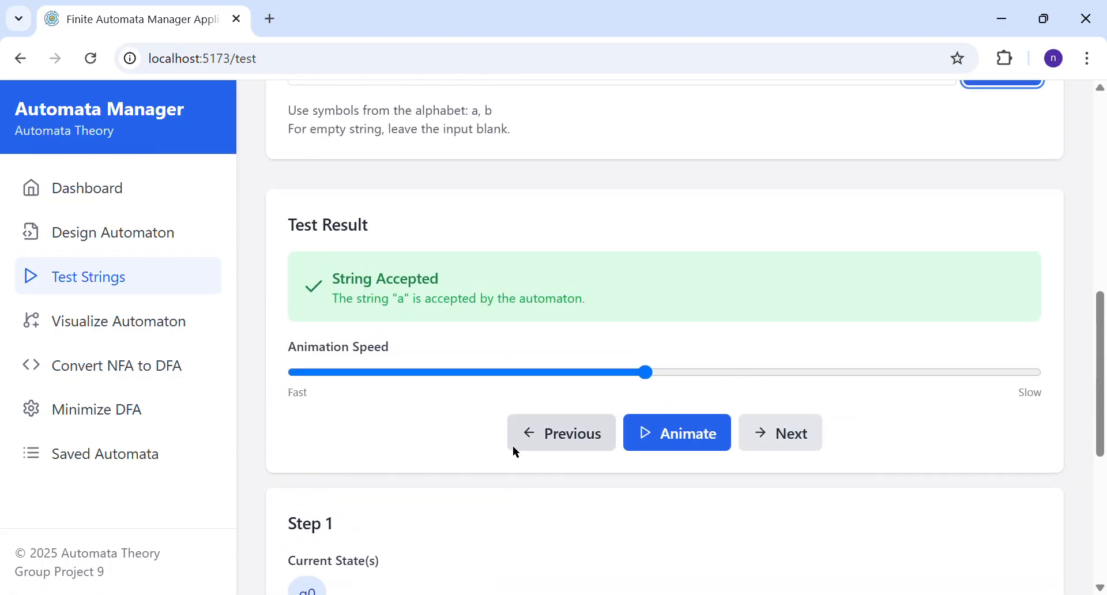
Step: Step through the test of string "a" with its animation and go back to the first step
left_click(775, 435)
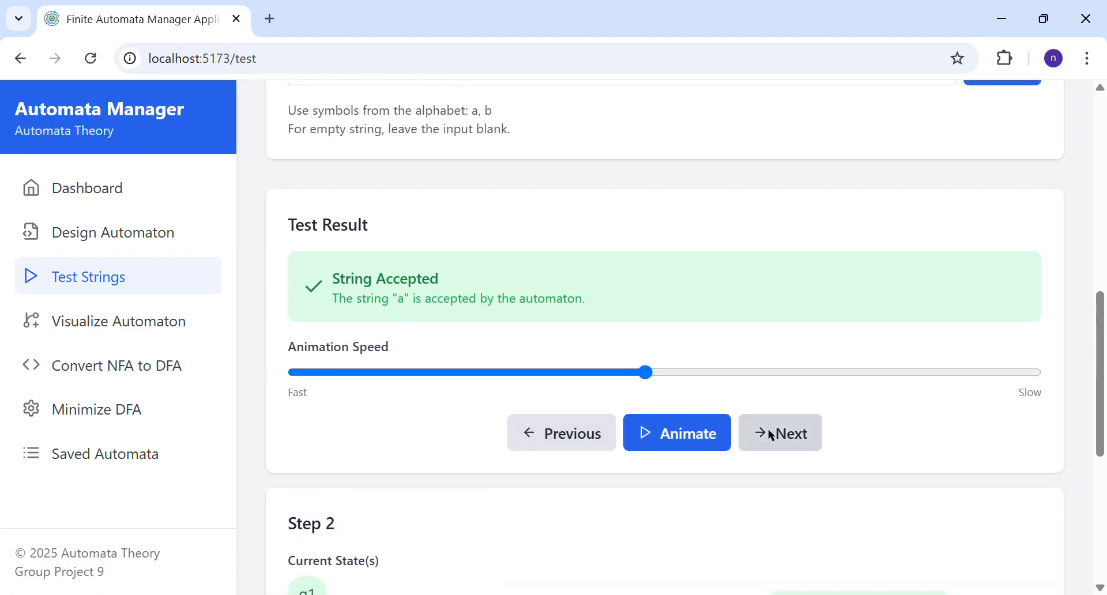
left_click(662, 437)
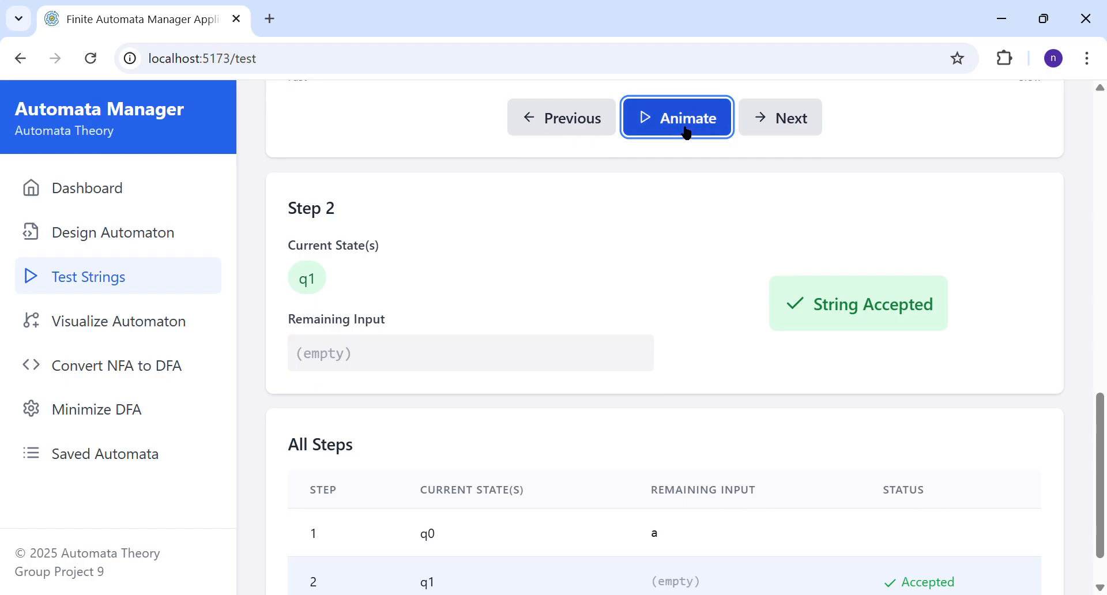
scroll(686, 133, "up", 2)
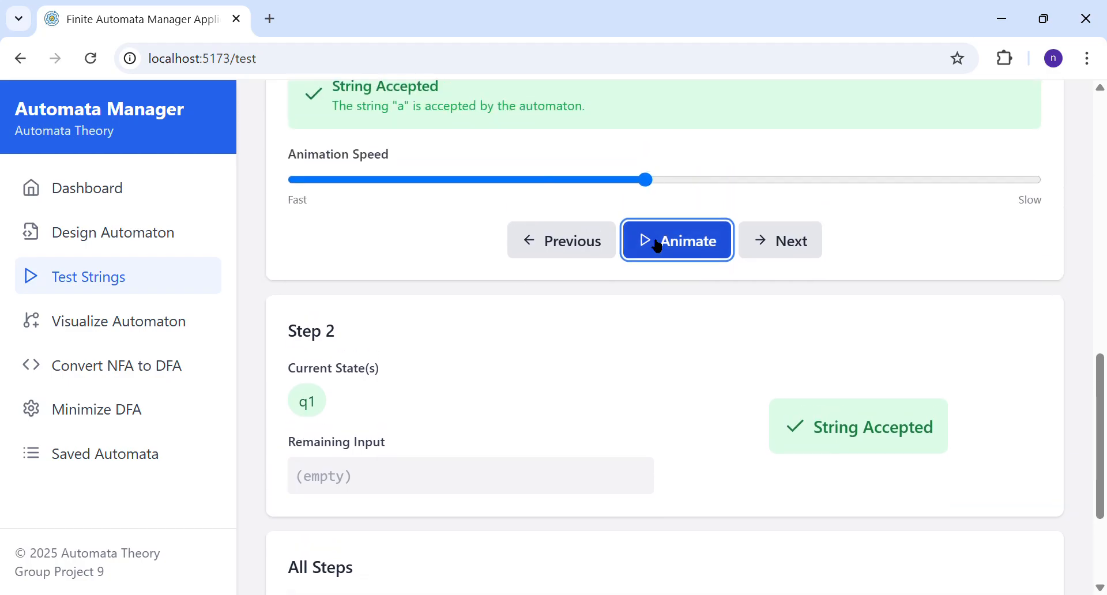
left_click(552, 249)
scroll(685, 320, "down", 1)
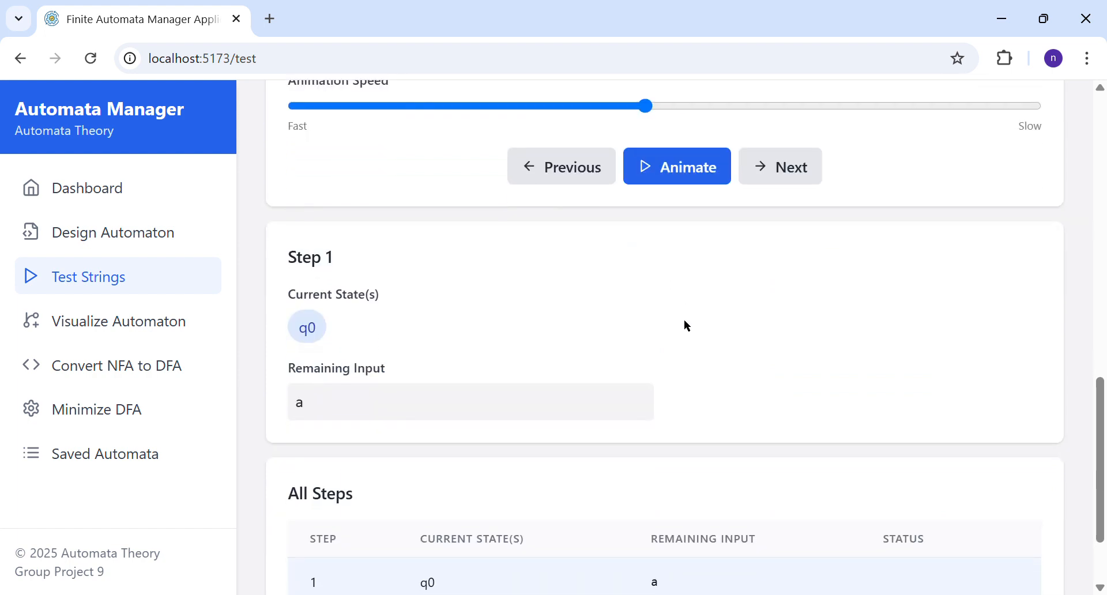
Step: Animate the test of "a" from the first step, review the All Steps table and pause the animation
left_click(653, 173)
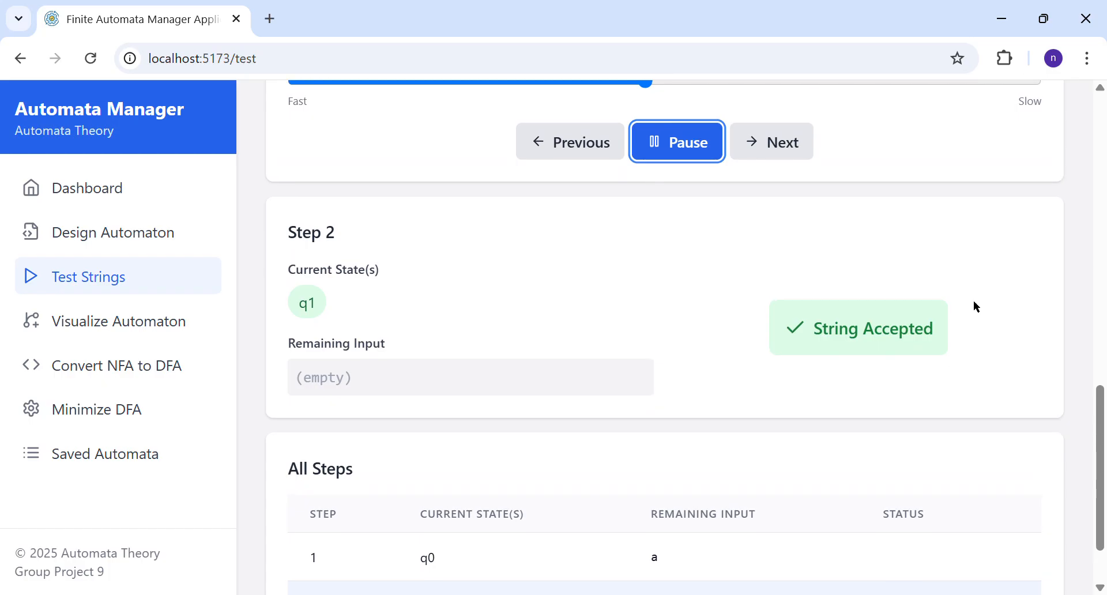
scroll(840, 358, "down", 1)
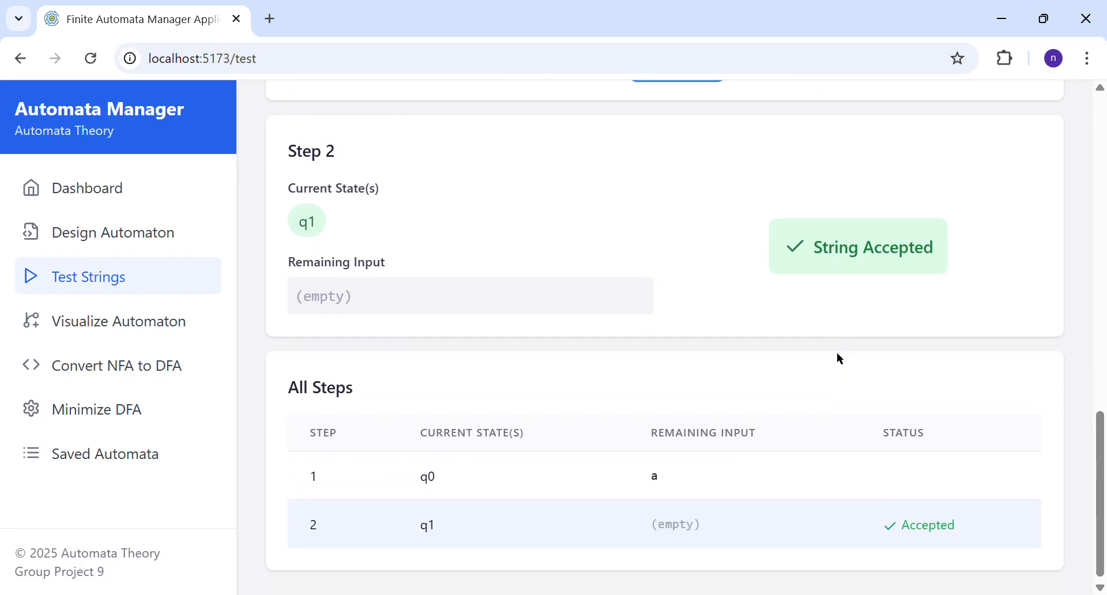
scroll(840, 359, "up", 2)
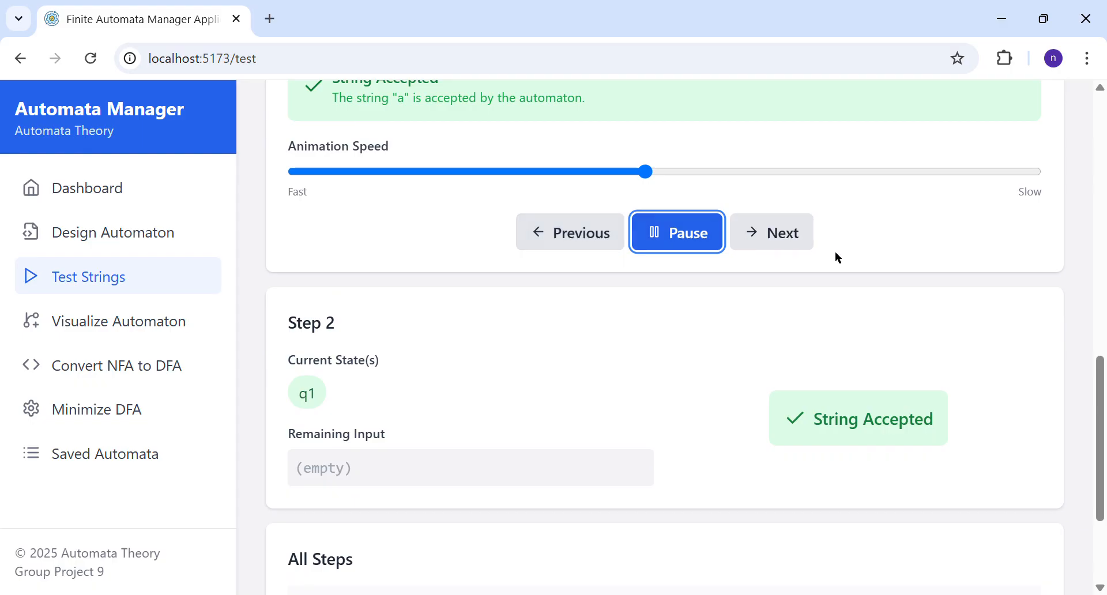
left_click(669, 237)
Step: Visualize the automaton named "State diagram of DFA with alphabet Σ = {a, b}:" and examine its diagram
scroll(665, 240, "up", 8)
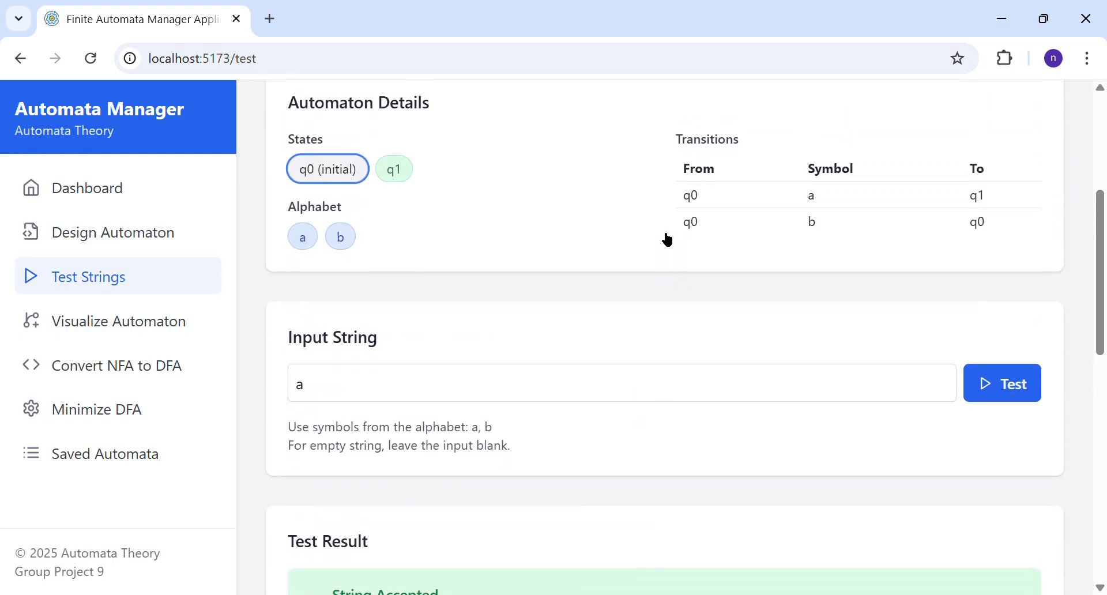
scroll(632, 221, "up", 3)
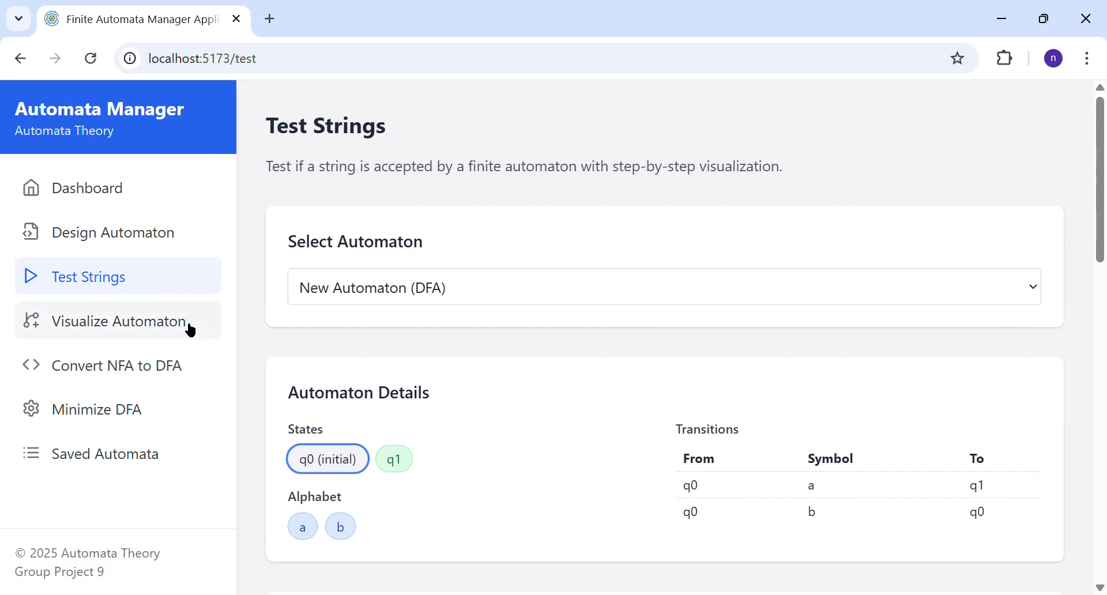
left_click(192, 331)
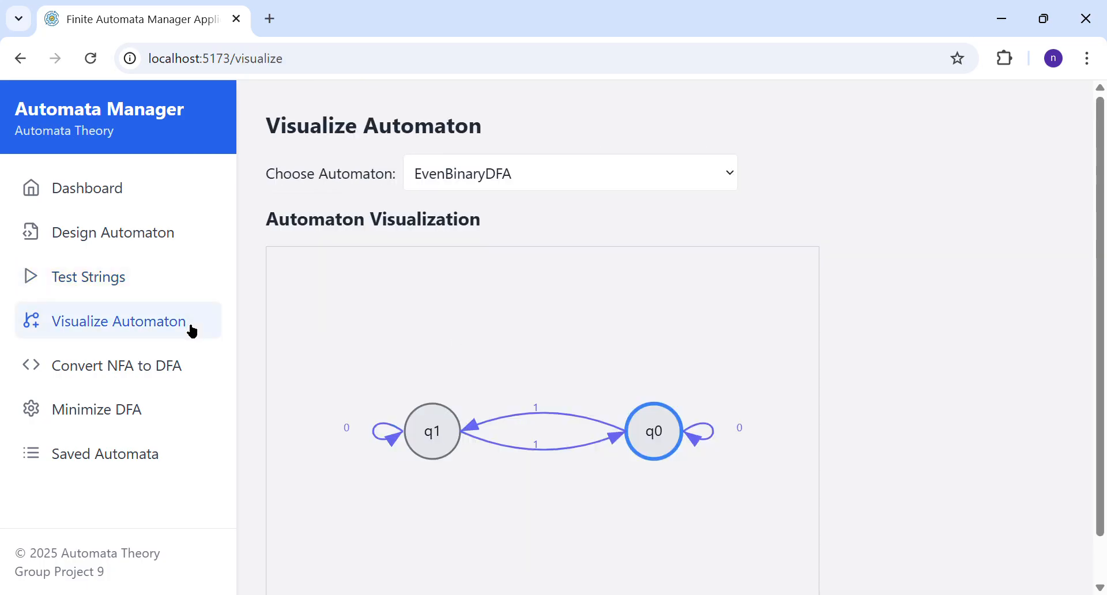
scroll(378, 271, "down", 1)
scroll(379, 271, "up", 1)
left_click(624, 231)
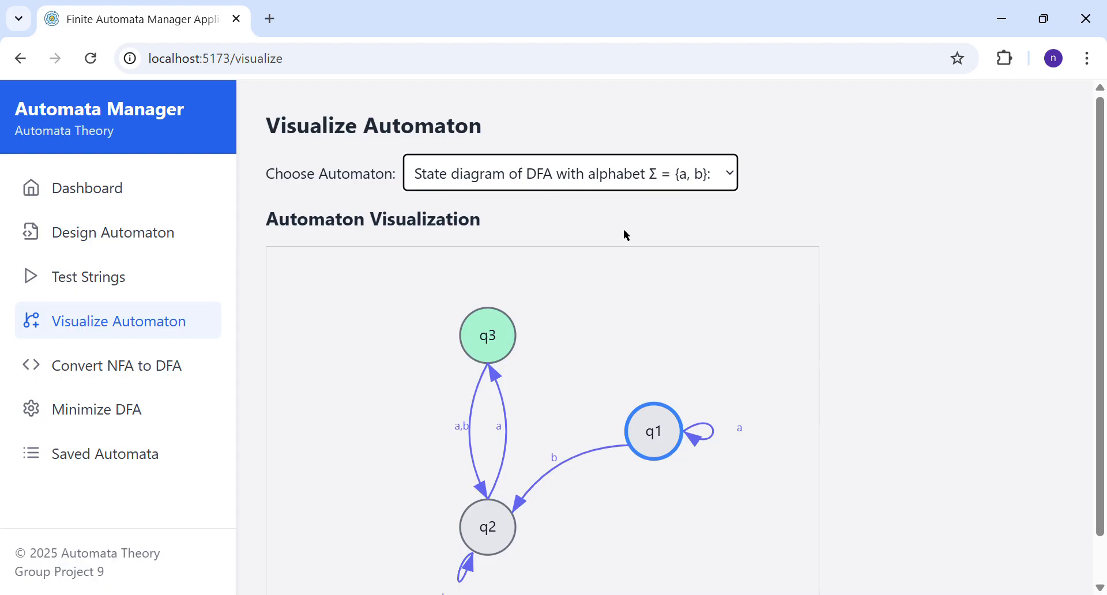
scroll(624, 231, "down", 1)
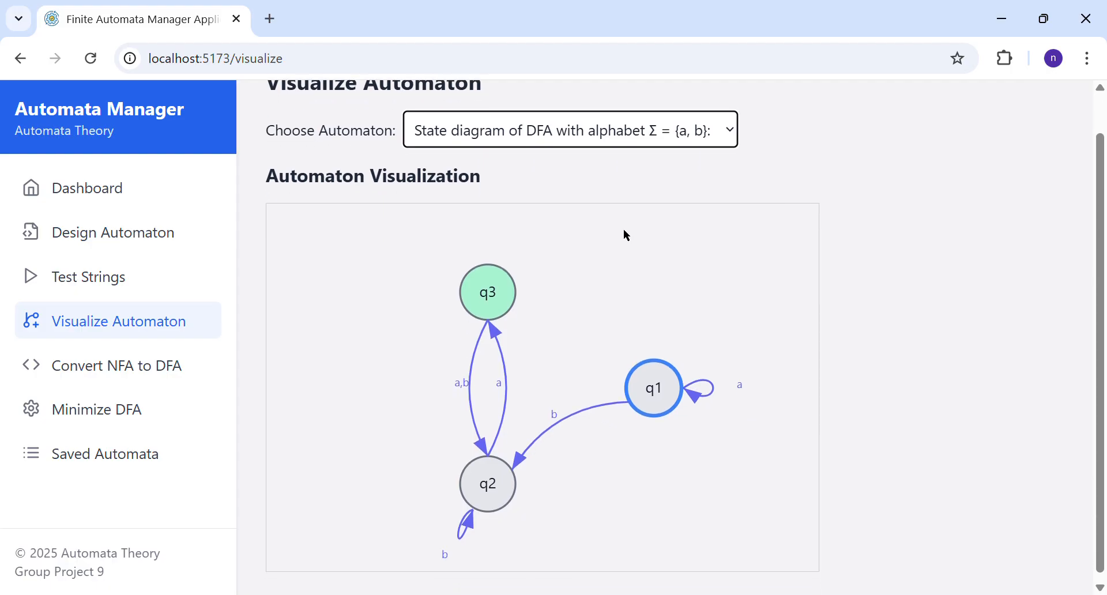
Step: Display the diagram of NFA_excercise (Converted to DFA) (Minimized), followed by the diagram of NFA_excercise
left_click(656, 145)
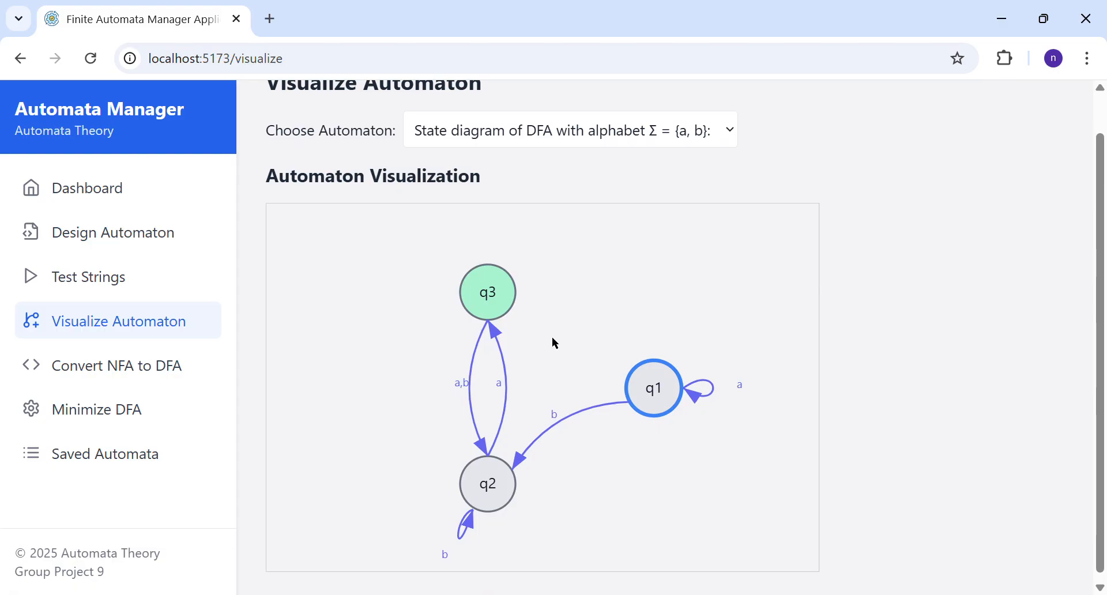
key("Down")
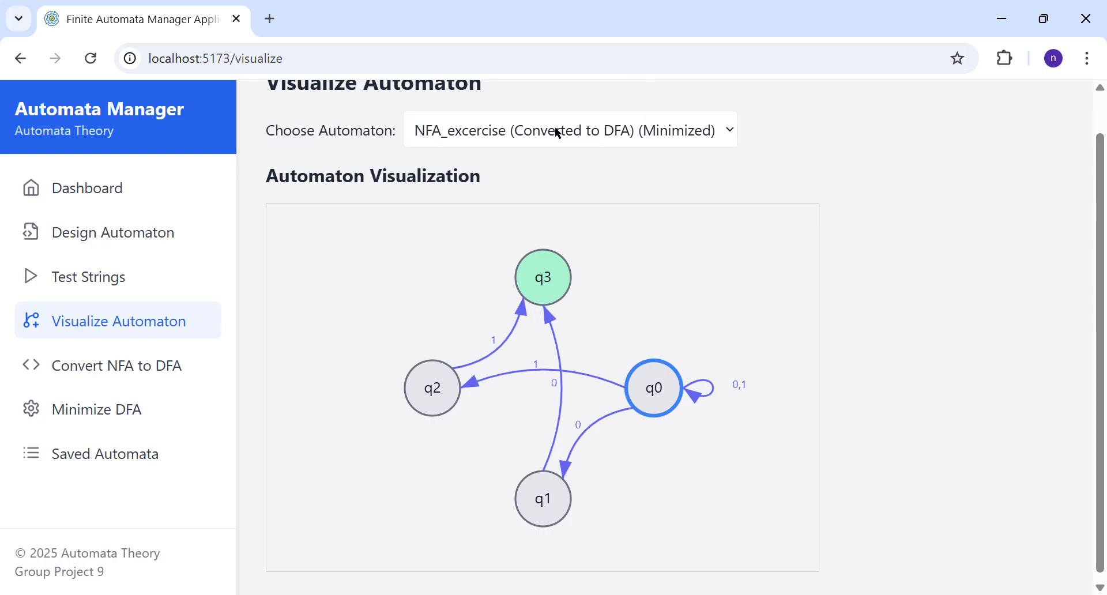
left_click(531, 252)
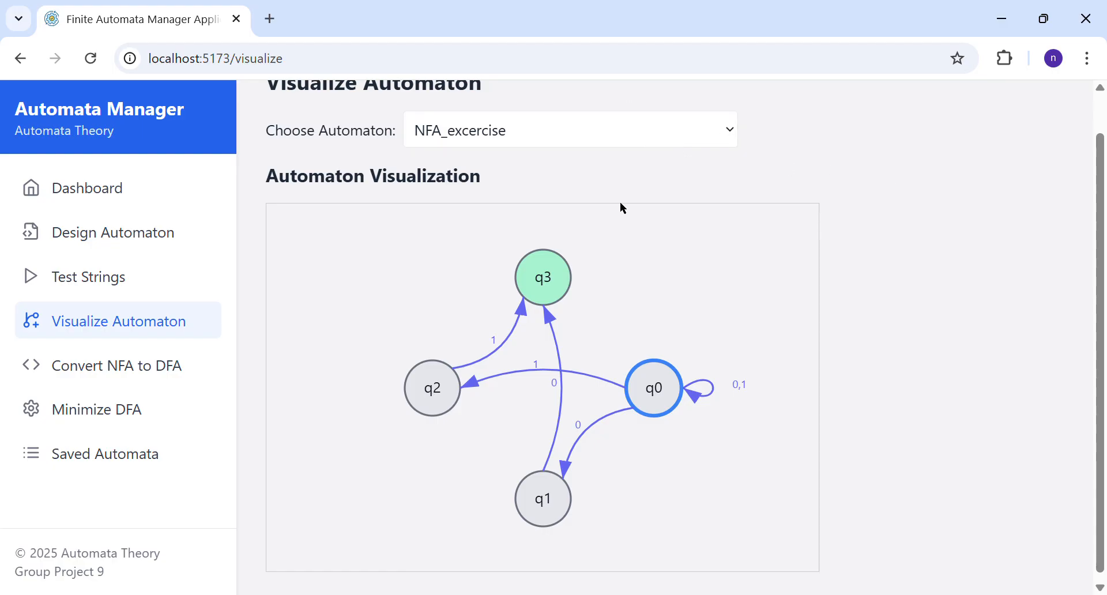
left_click(615, 243)
left_click(614, 241)
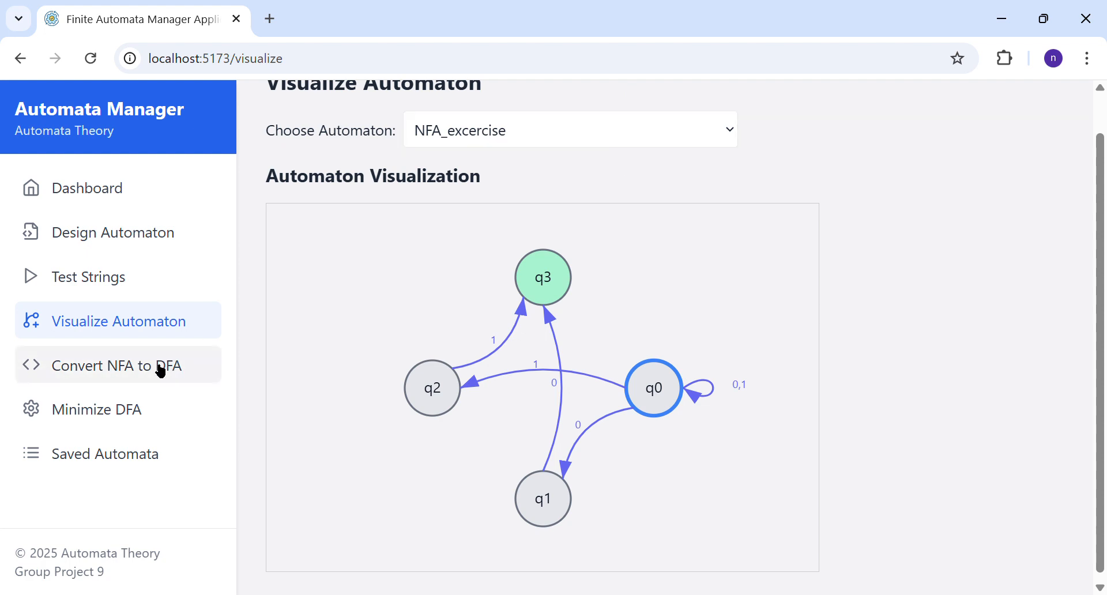
Step: Choose NFA_excercise as the NFA for conversion to a DFA and review its states, alphabet and transitions
left_click(162, 371)
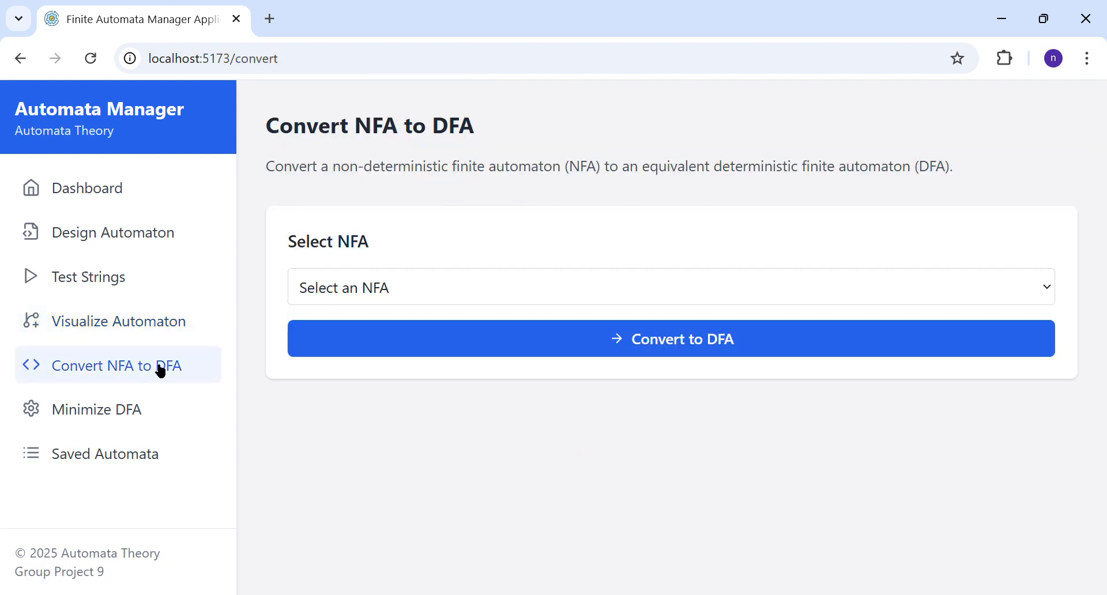
left_click(381, 286)
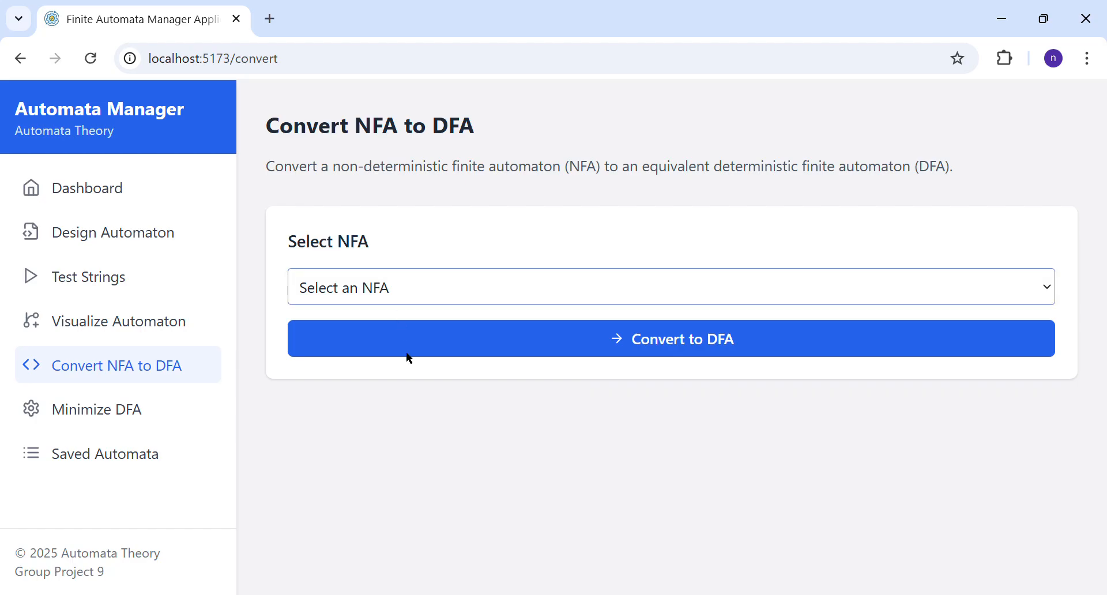
key("Down")
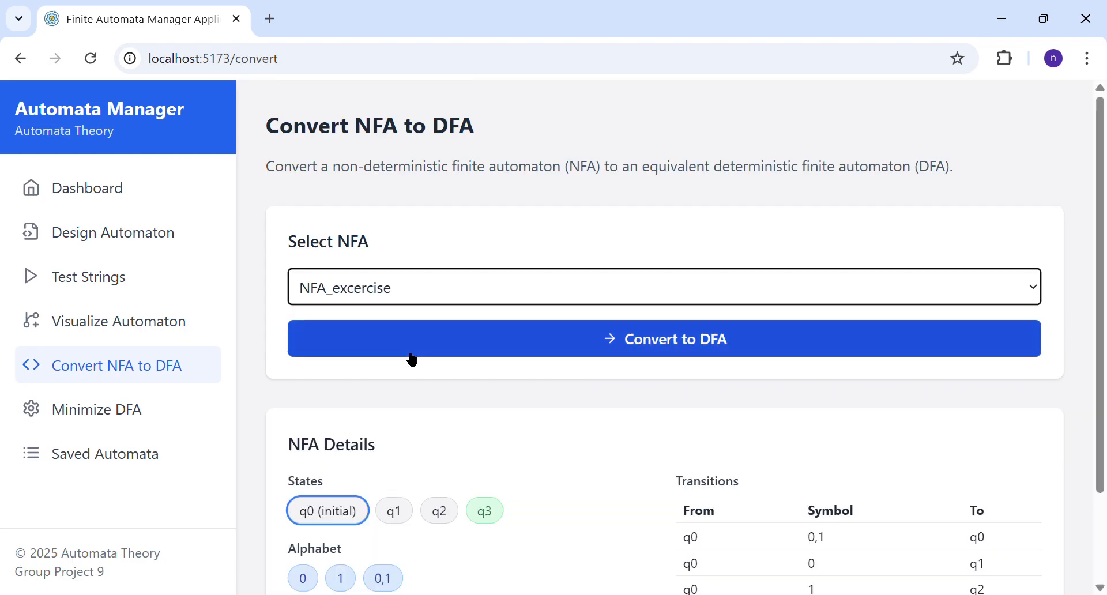
scroll(589, 459, "down", 2)
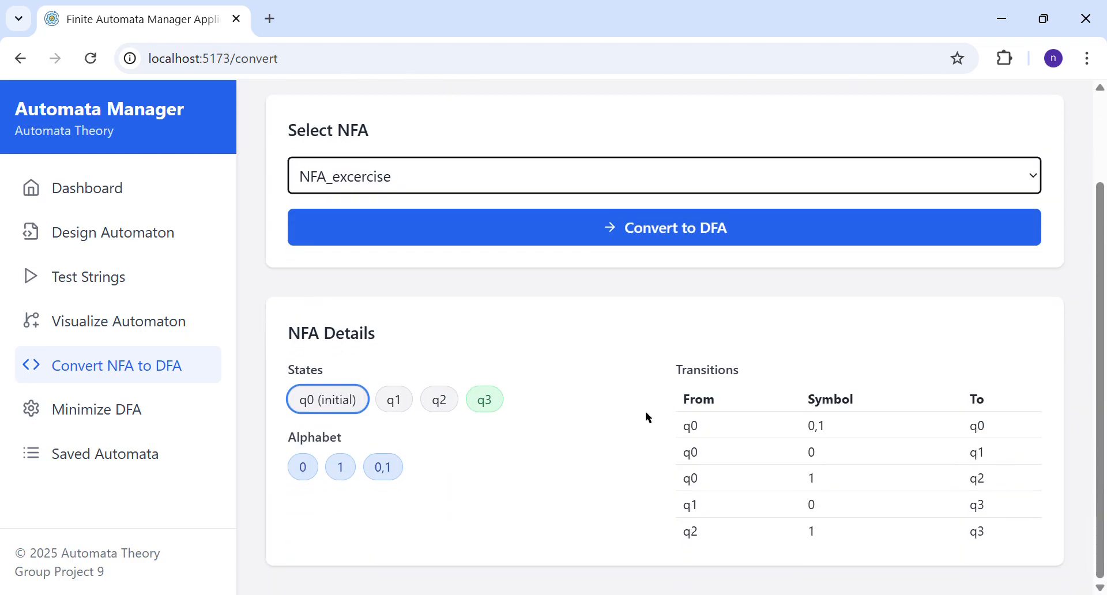
Step: Convert NFA_excercise to its equivalent DFA and review the resulting transitions, states mapping and stats
left_click(664, 240)
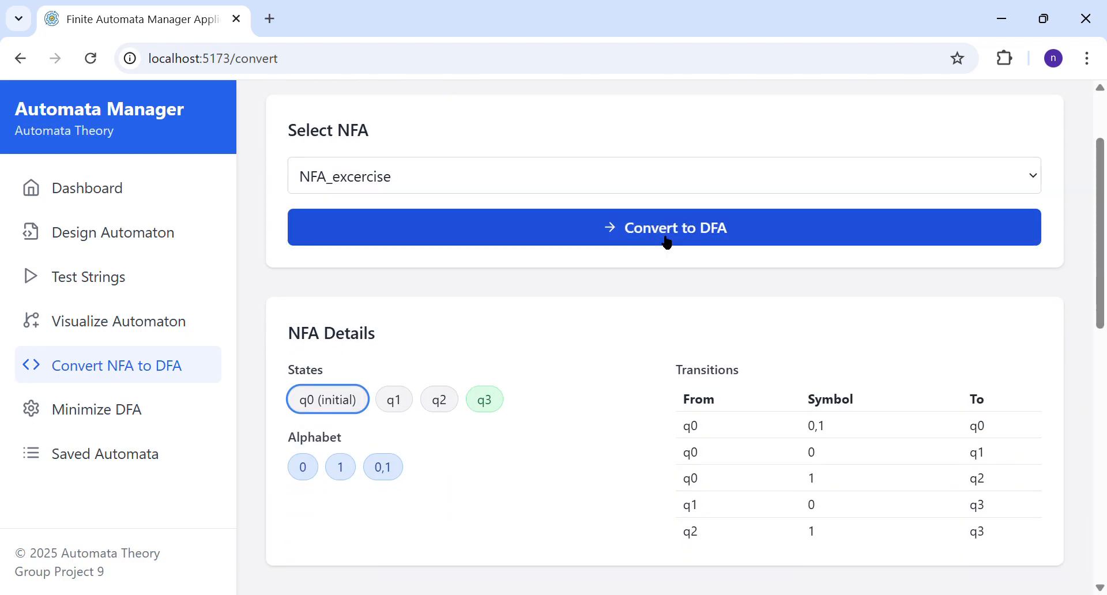
scroll(667, 243, "down", 2)
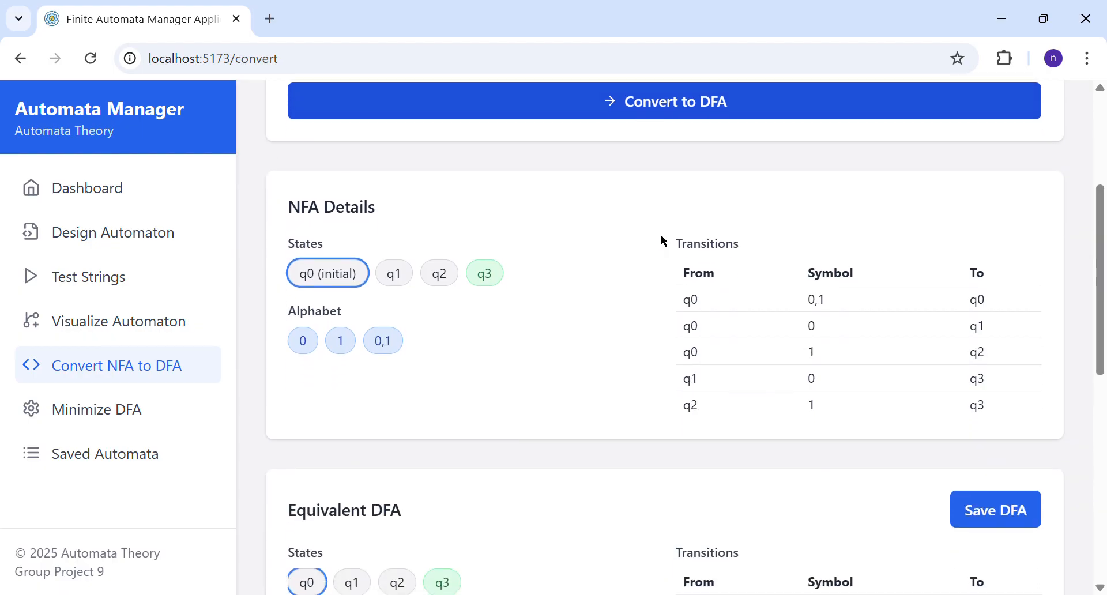
scroll(664, 241, "down", 5)
scroll(661, 235, "down", 1)
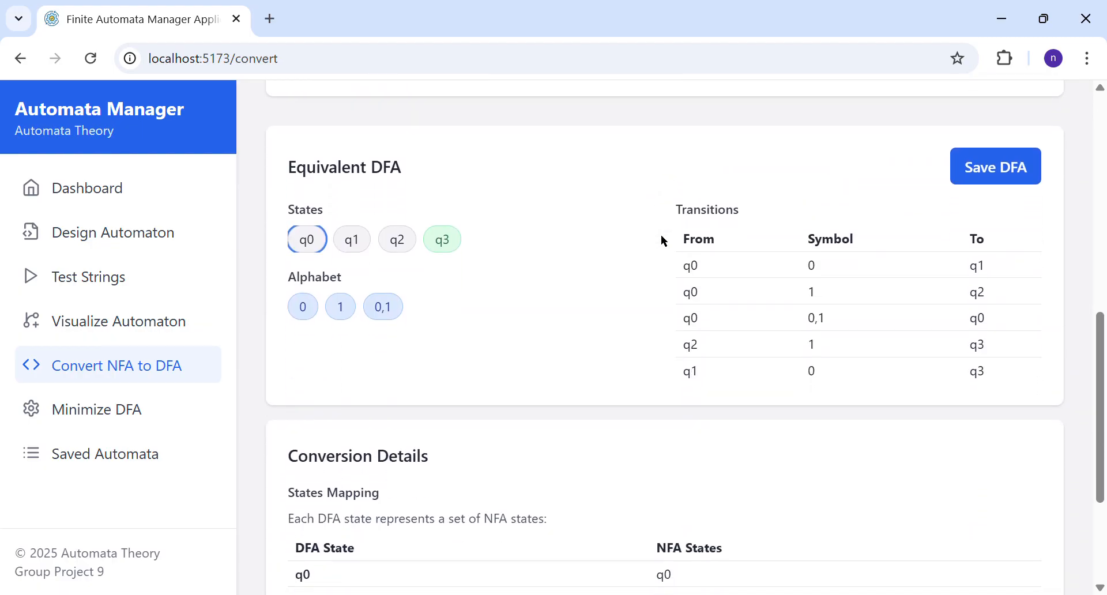
scroll(552, 352, "down", 3)
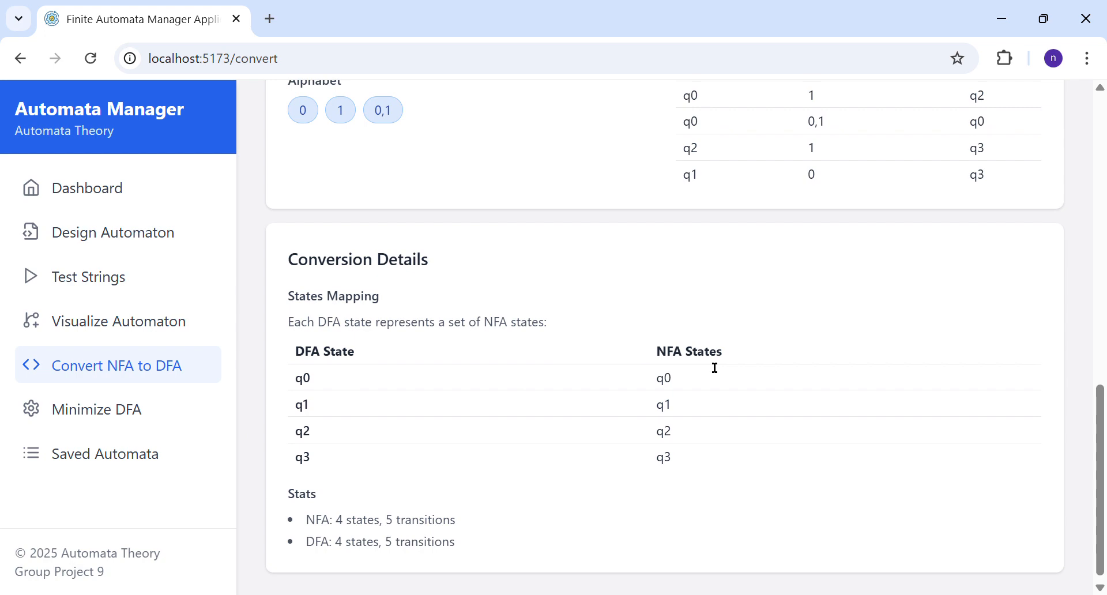
Step: Save the equivalent DFA converted from NFA_excercise and open the list of saved automata
scroll(715, 367, "up", 4)
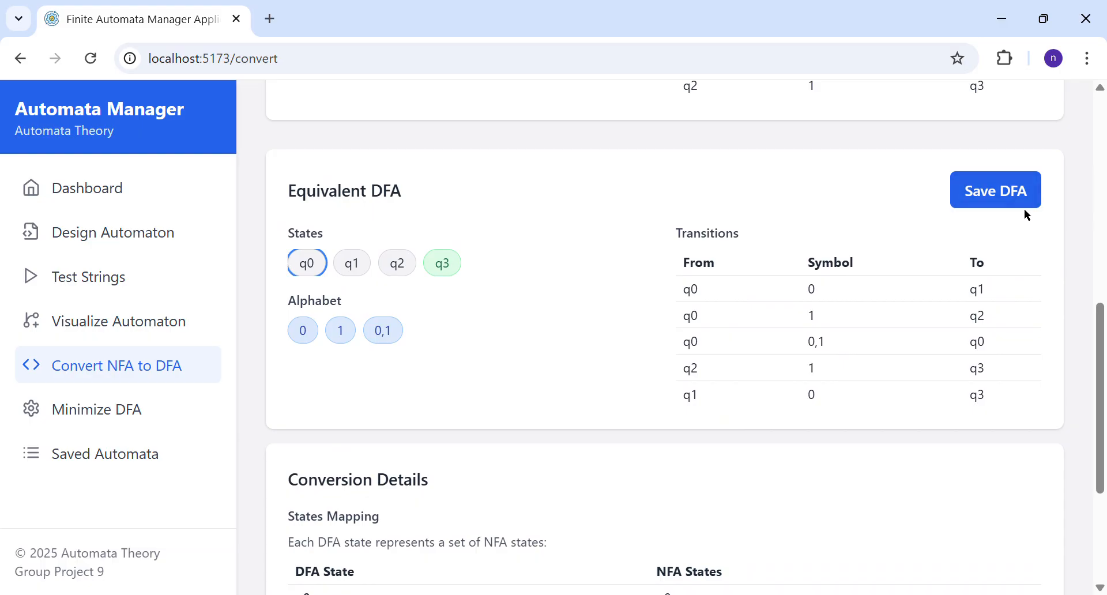
left_click(972, 184)
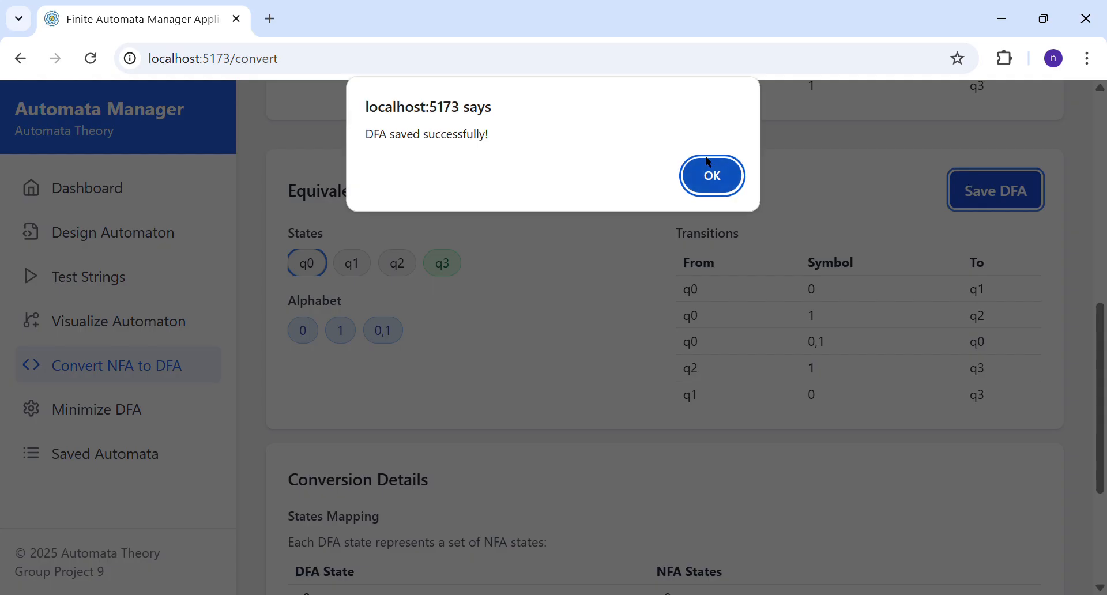
left_click(709, 168)
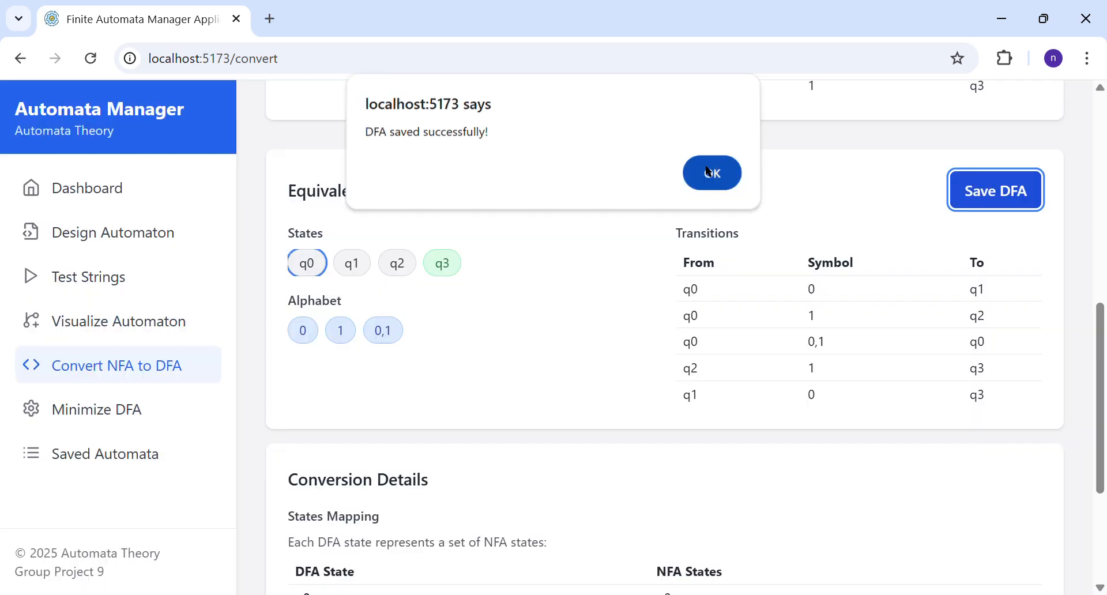
left_click(148, 455)
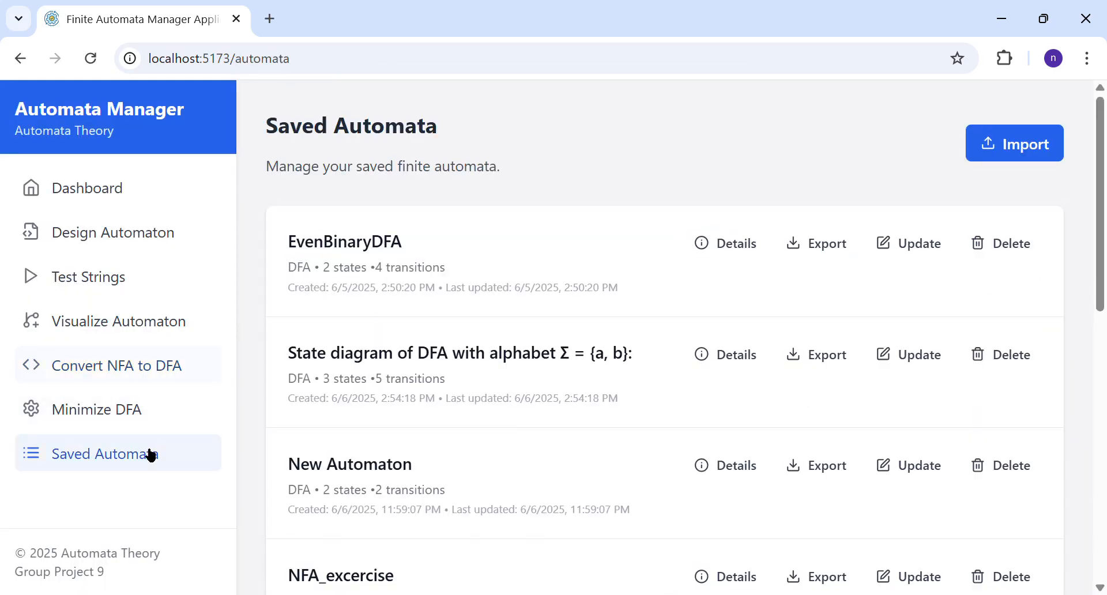
Step: Choose "State diagram of DFA with alphabet Σ = {a, b}:" as the DFA and minimize it
scroll(497, 355, "down", 10)
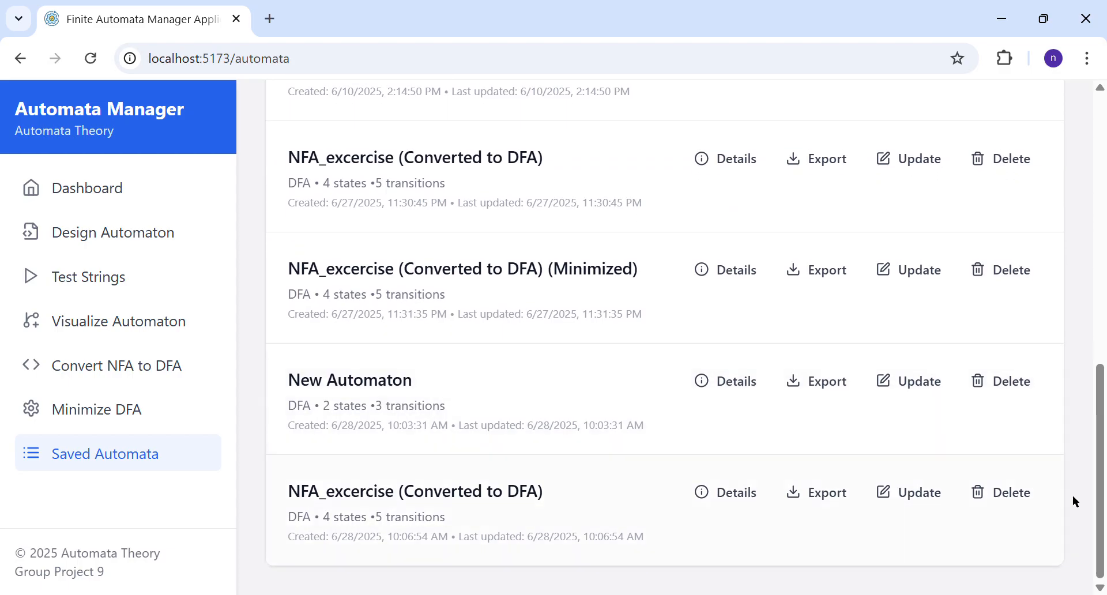
left_click(144, 411)
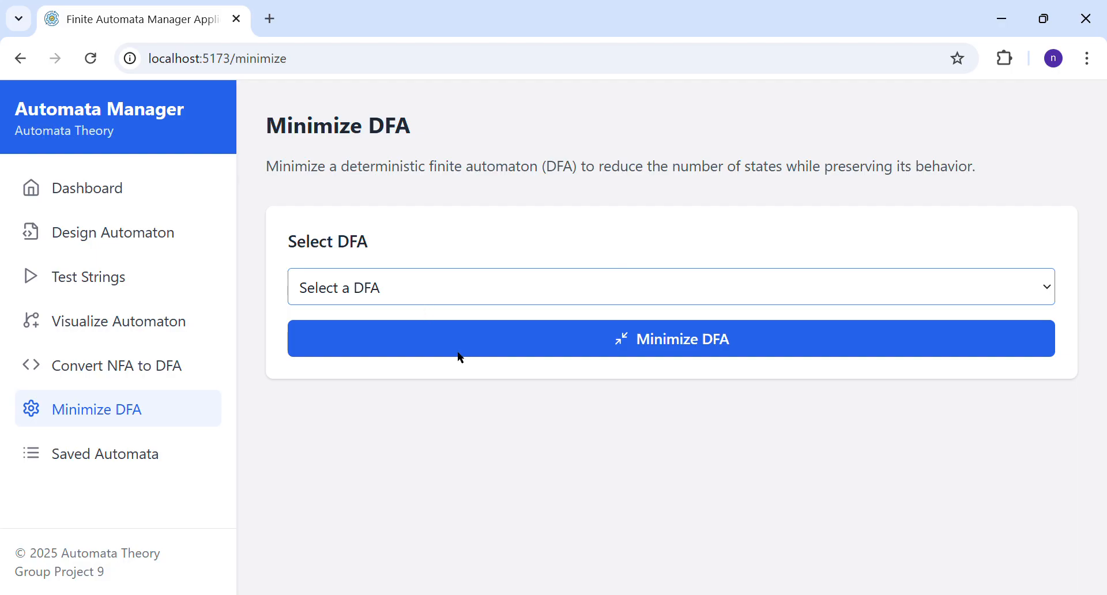
left_click(484, 372)
scroll(484, 371, "down", 2)
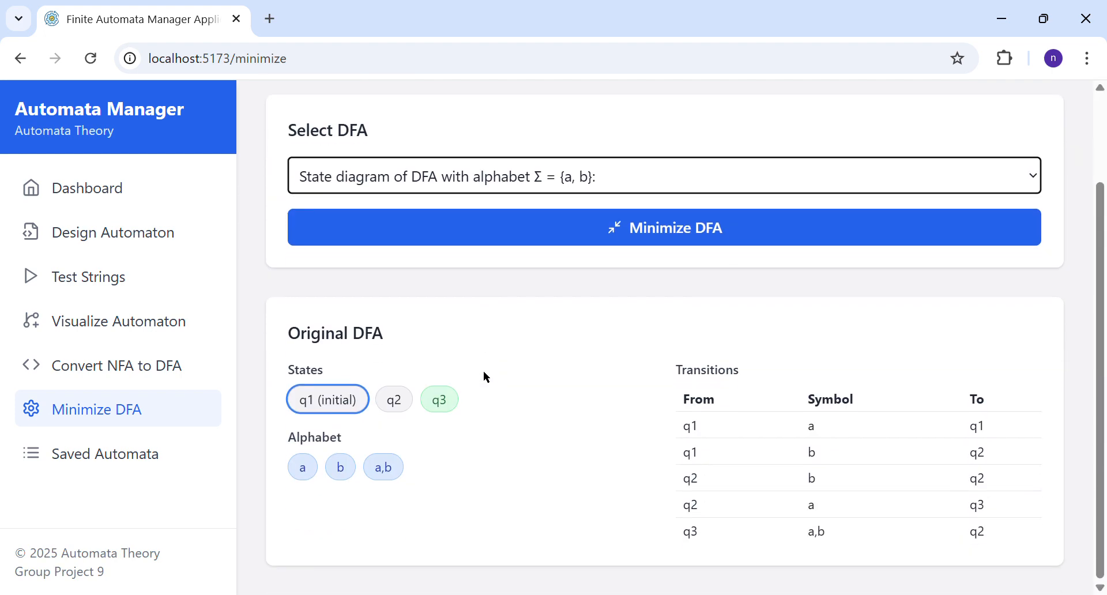
left_click(641, 245)
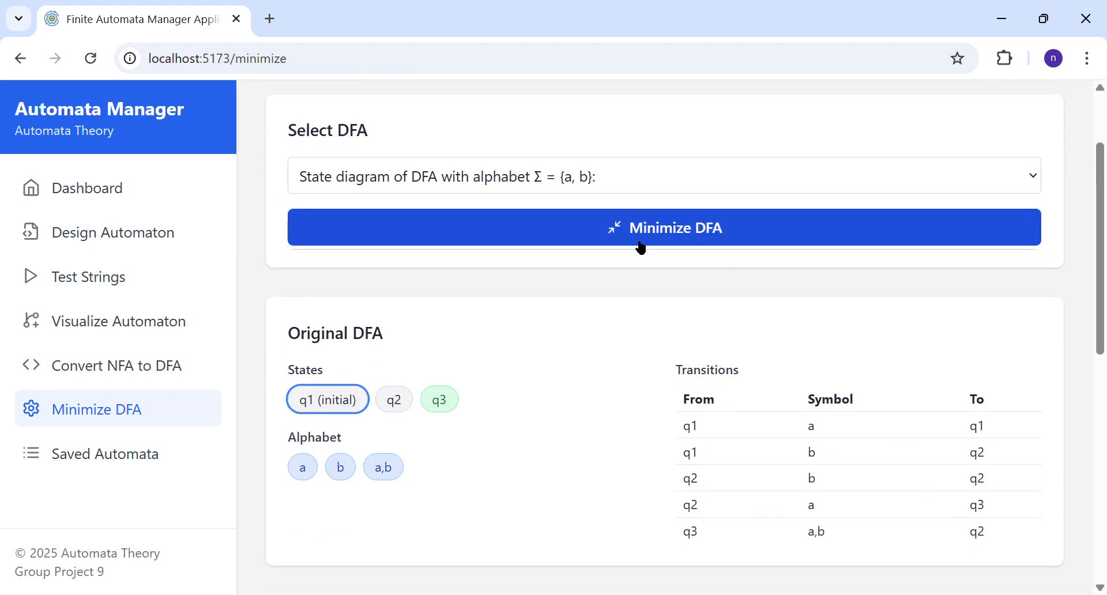
Step: Compare the original and minimized DFA's states, alphabet and transitions, and examine the minimization statistics and equivalent states
scroll(638, 245, "down", 3)
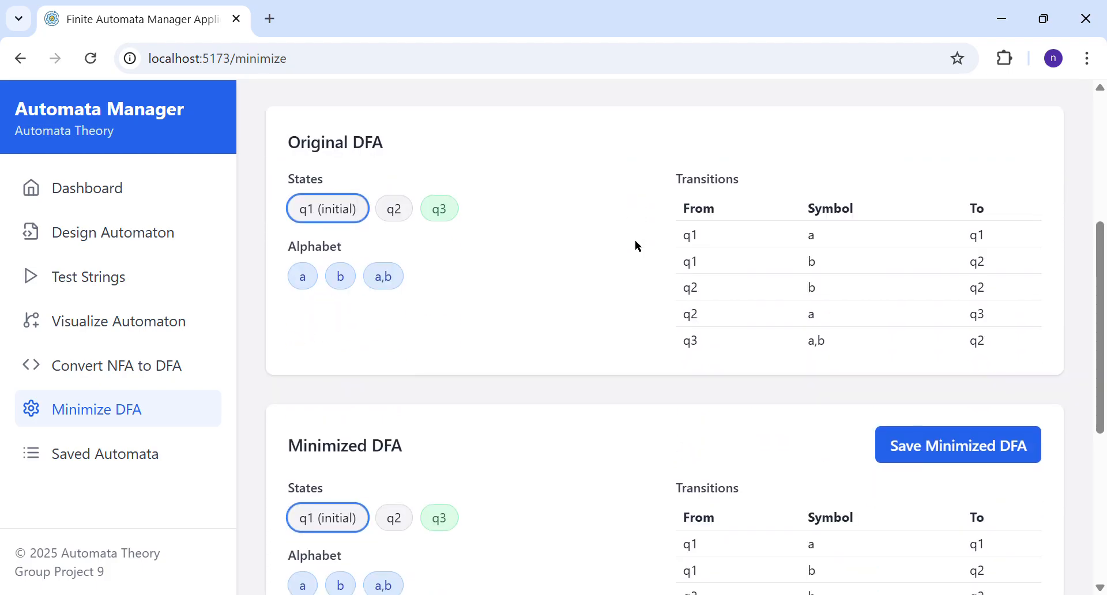
scroll(637, 246, "down", 3)
scroll(635, 241, "up", 5)
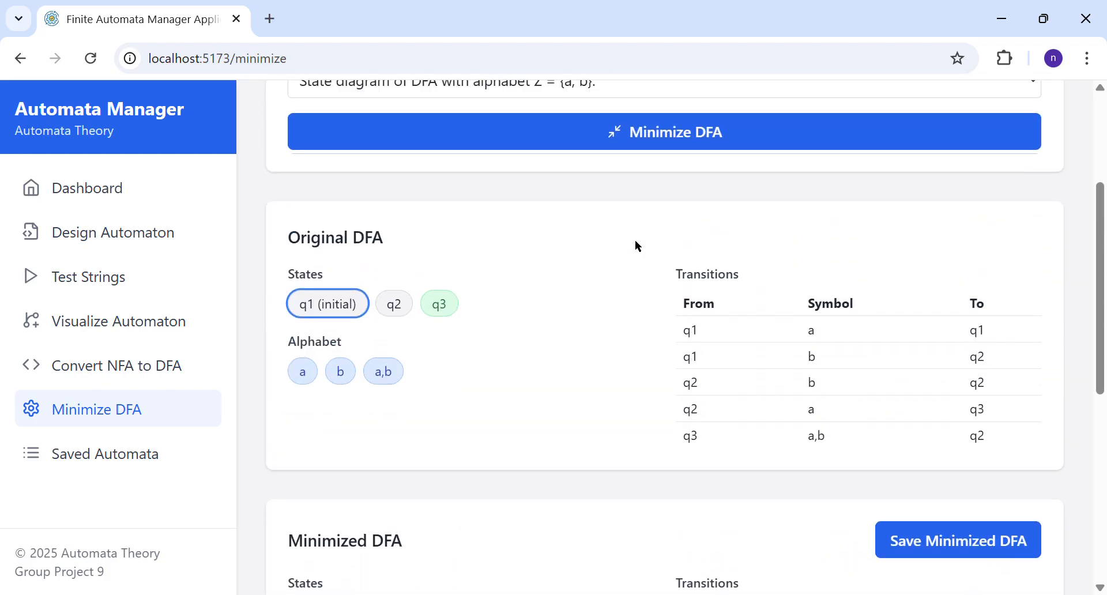
scroll(528, 278, "down", 3)
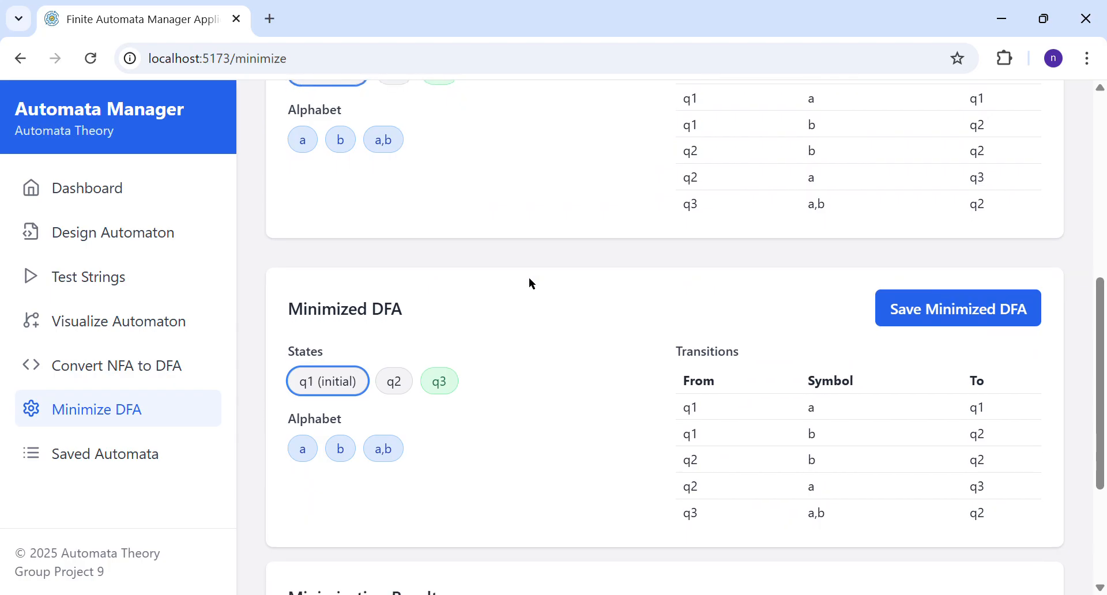
scroll(532, 284, "up", 1)
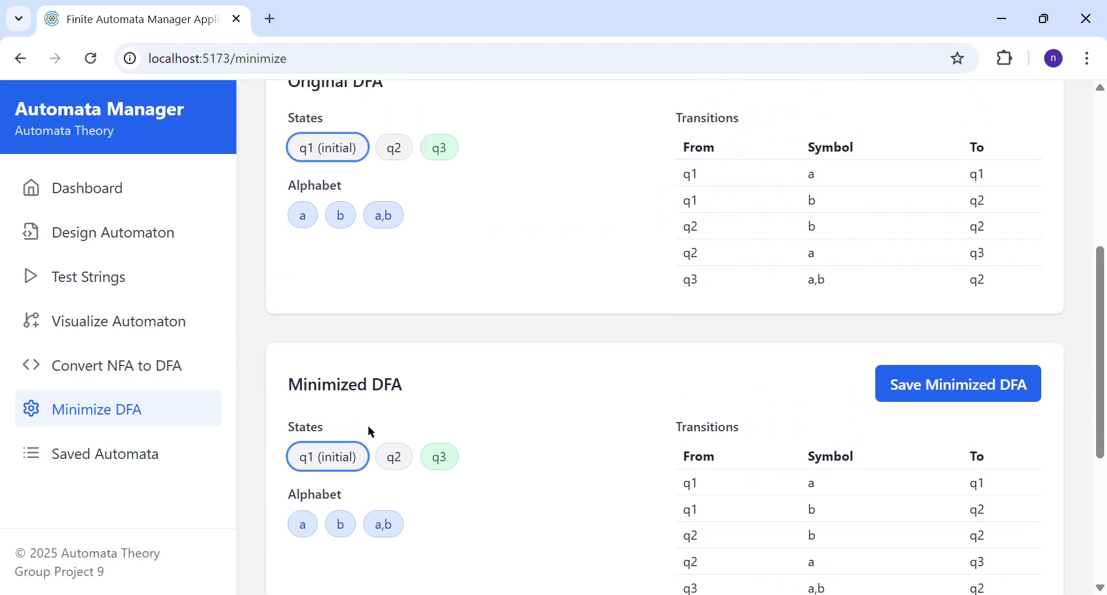
scroll(472, 423, "down", 1)
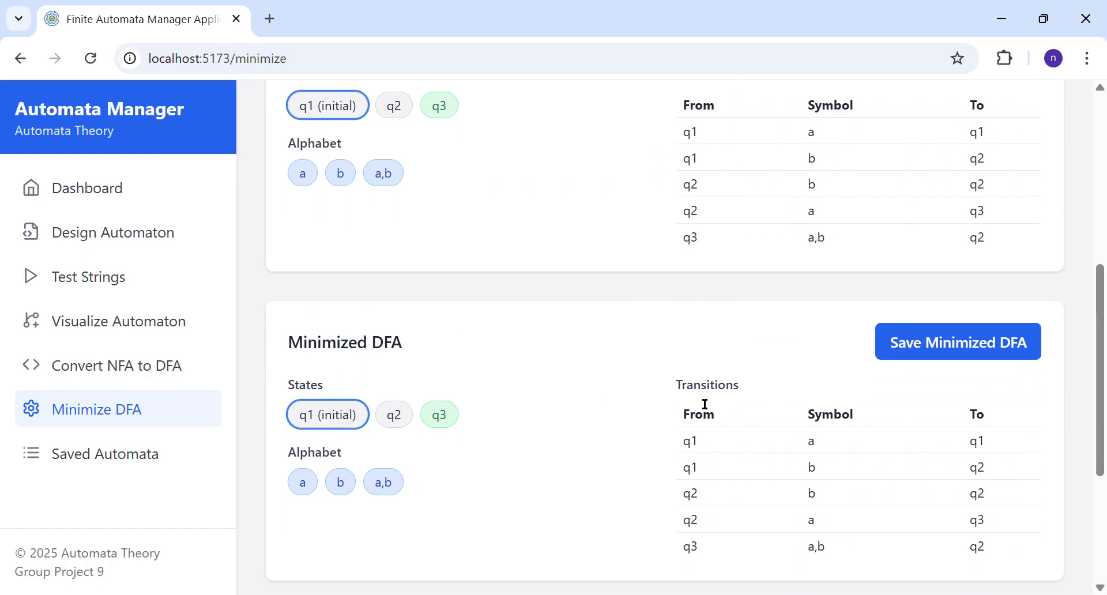
scroll(705, 474, "down", 1)
scroll(706, 403, "down", 3)
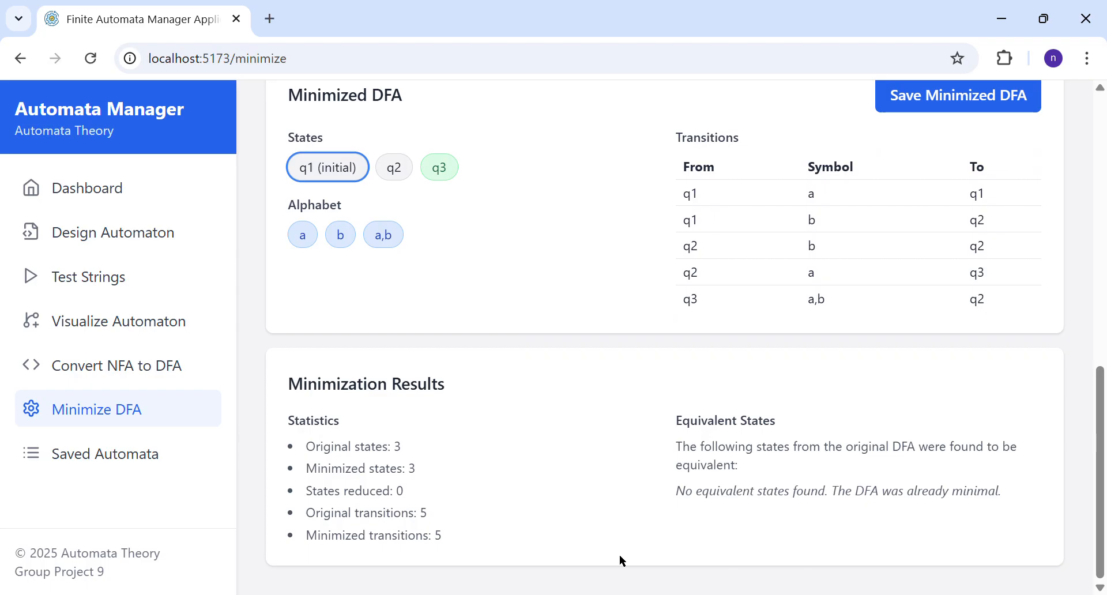
Step: Save the minimized DFA and find its entry in the list of saved automata
scroll(620, 556, "up", 5)
left_click(944, 431)
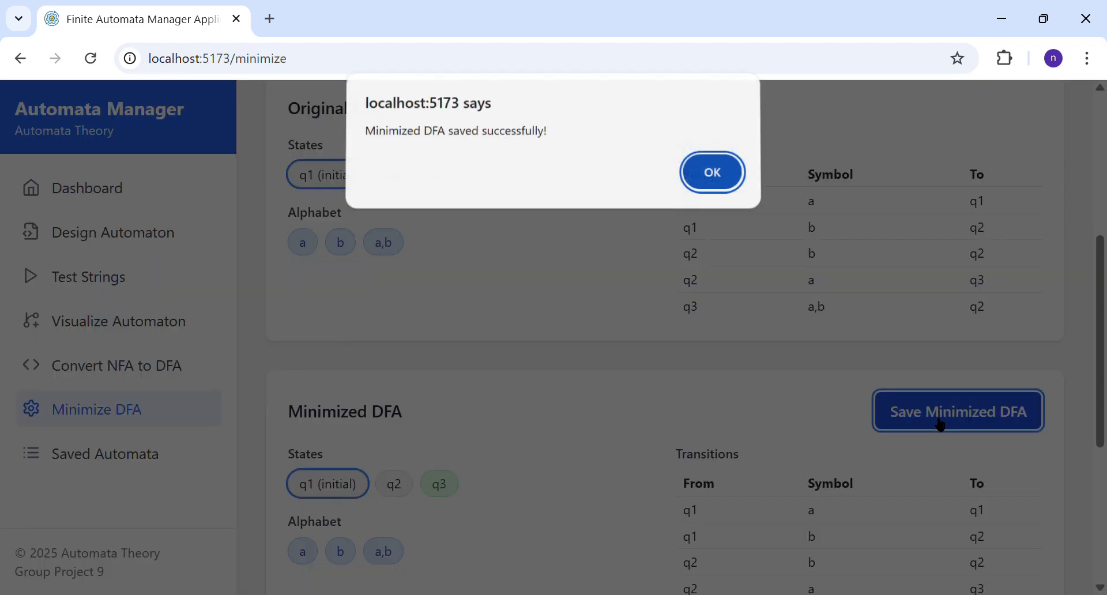
left_click(722, 168)
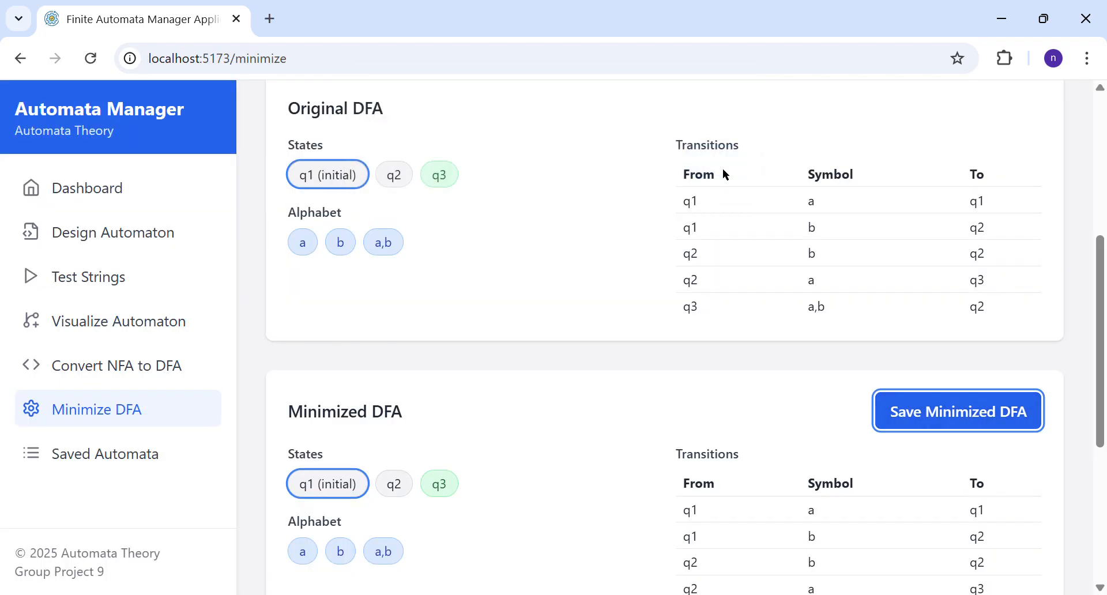
left_click(82, 474)
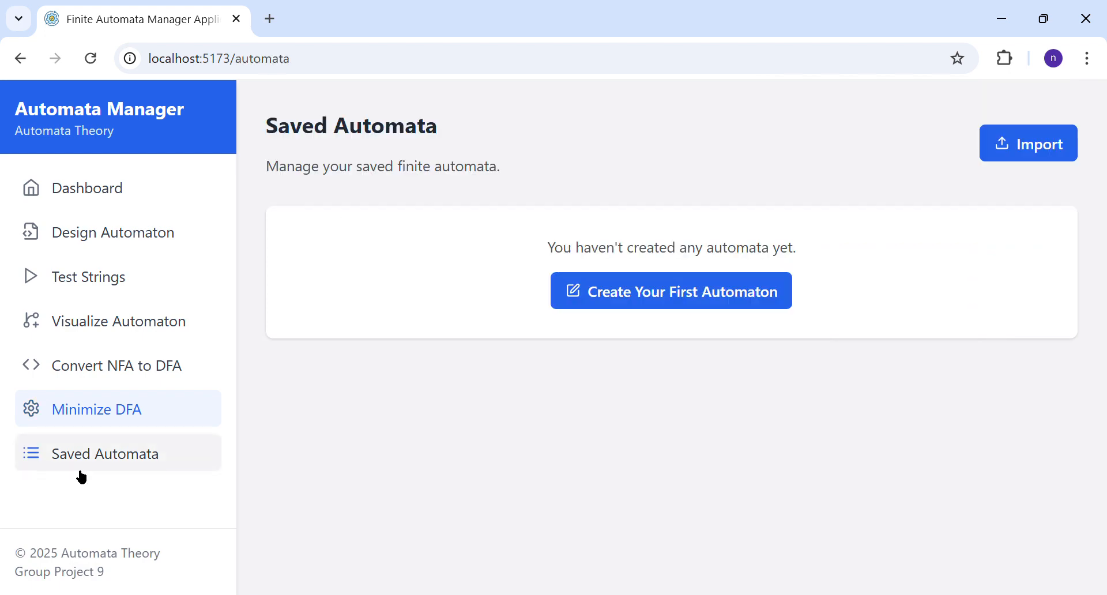
scroll(326, 465, "down", 5)
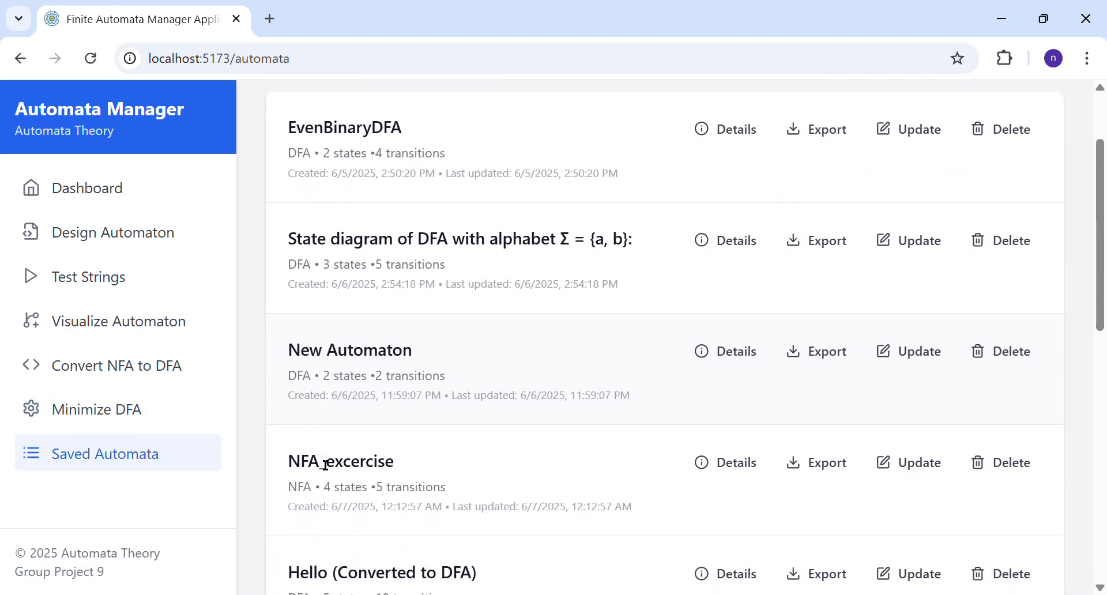
scroll(325, 464, "down", 7)
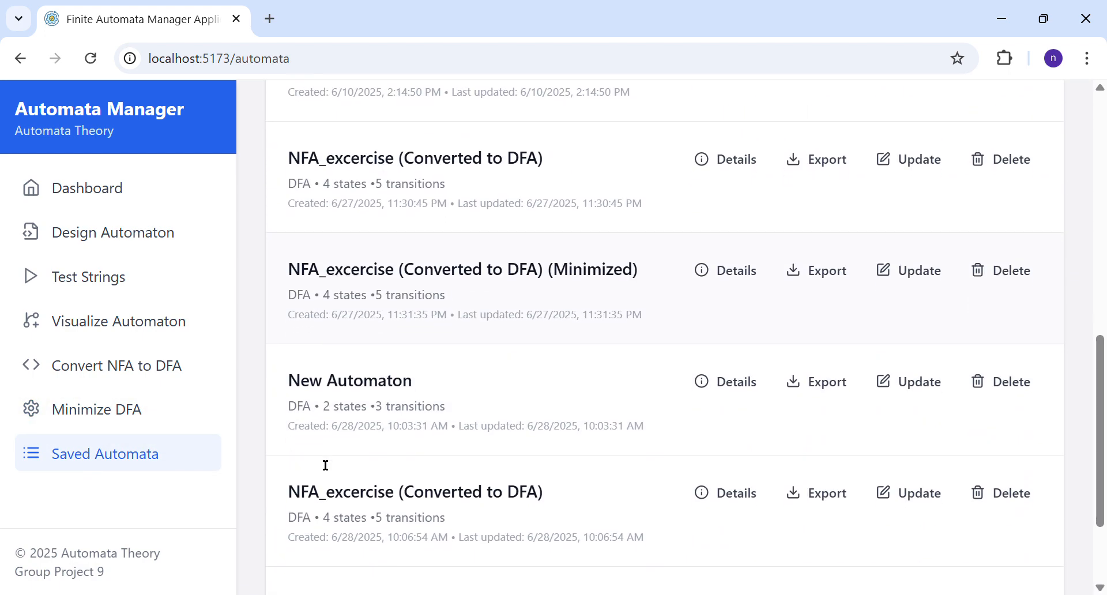
scroll(317, 458, "down", 2)
scroll(319, 461, "down", 1)
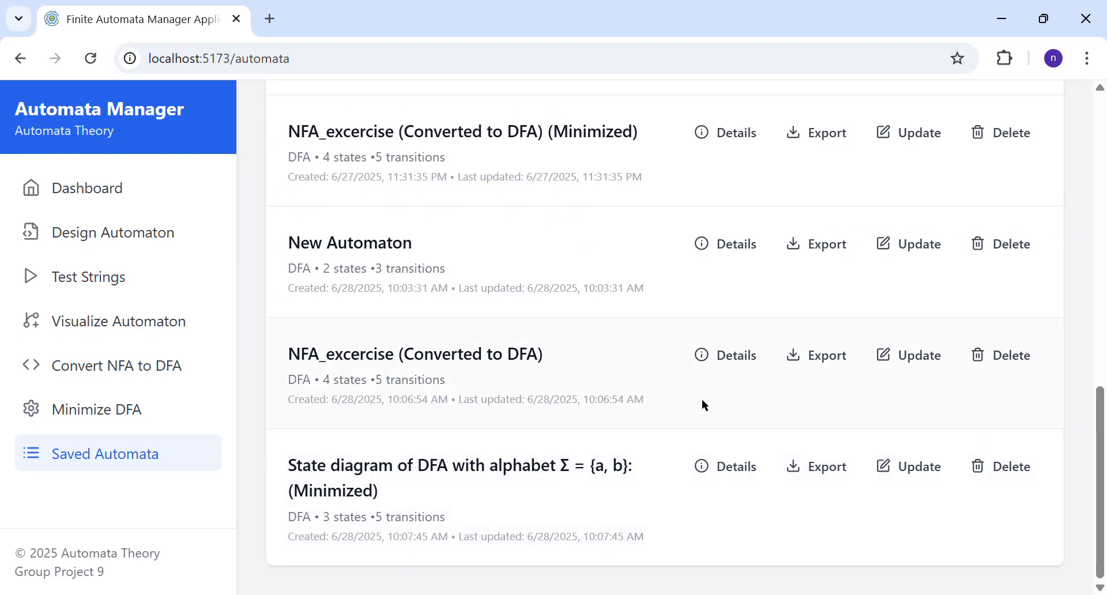
Step: Review the details of "State diagram of DFA with alphabet Σ = {a, b}: (Minimized)" and export it to a file
left_click(721, 462)
scroll(552, 411, "down", 1)
scroll(552, 410, "down", 1)
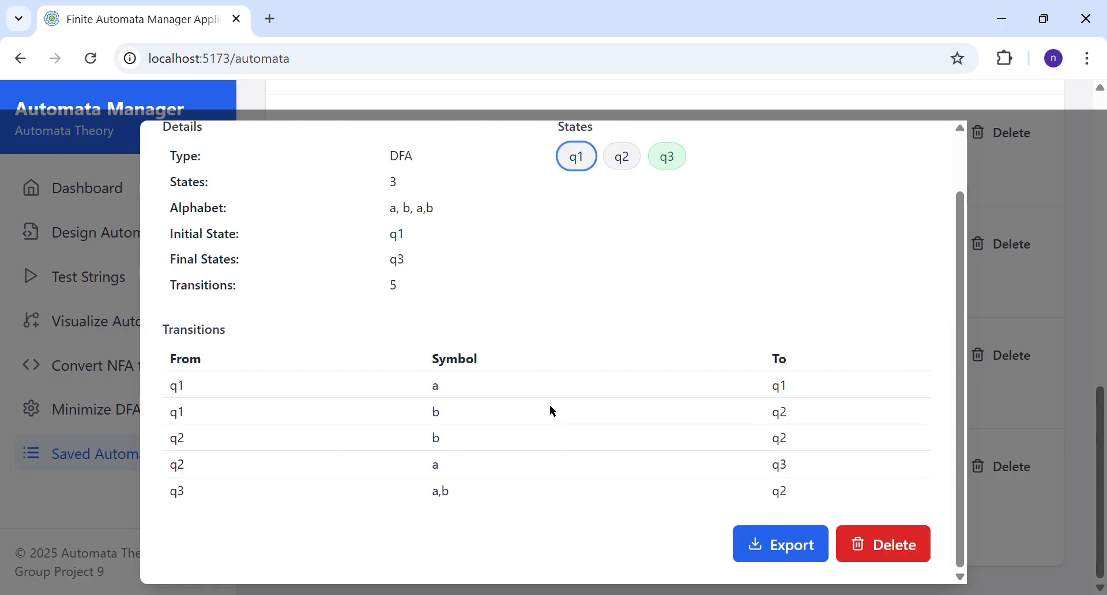
left_click(758, 543)
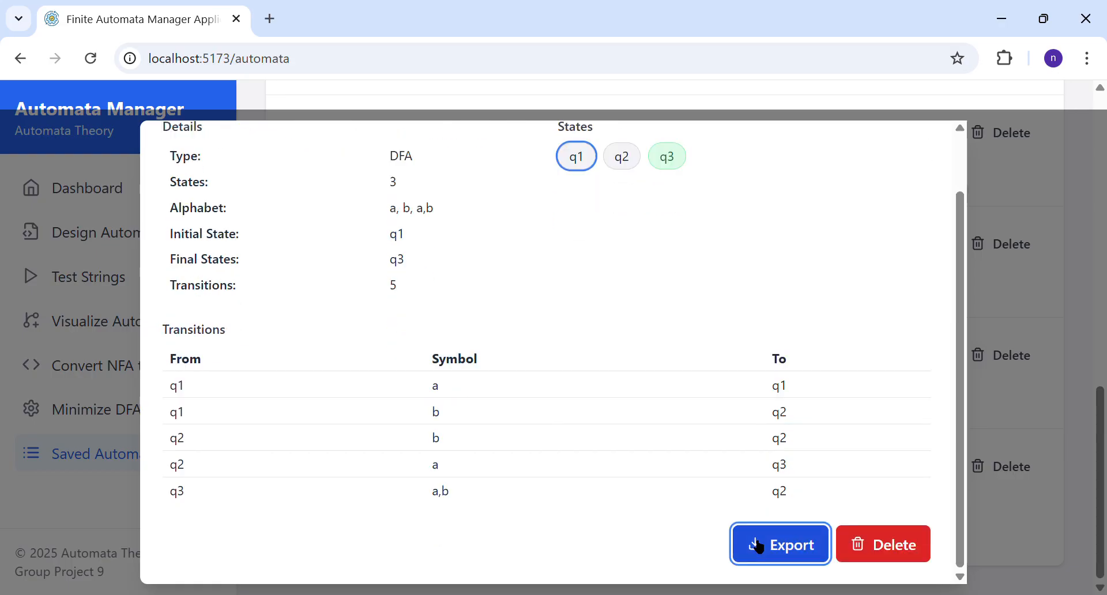
left_click(884, 130)
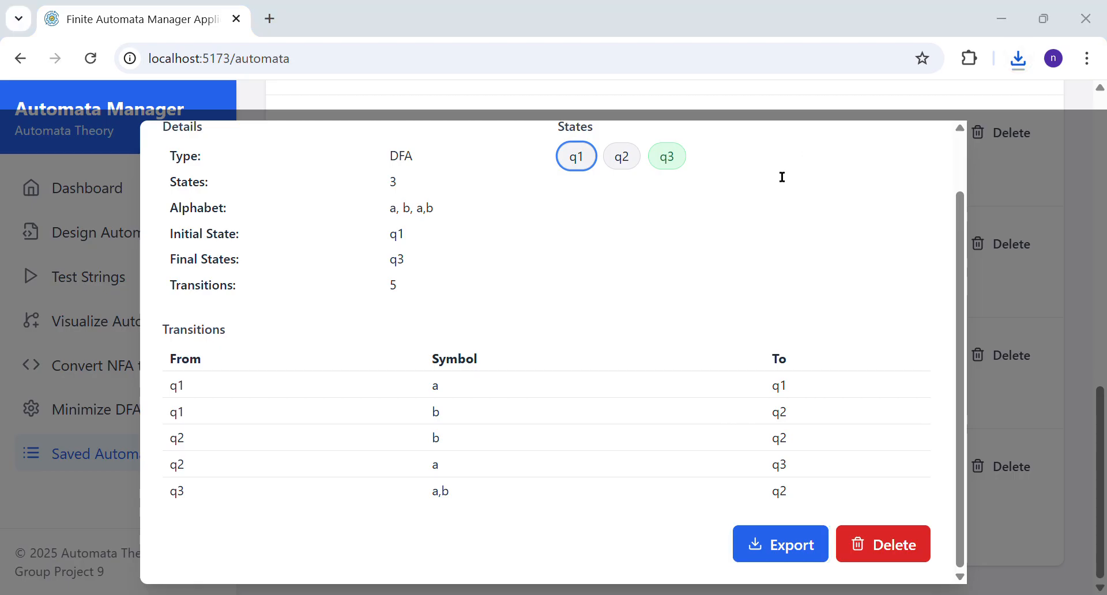
left_click(1008, 9)
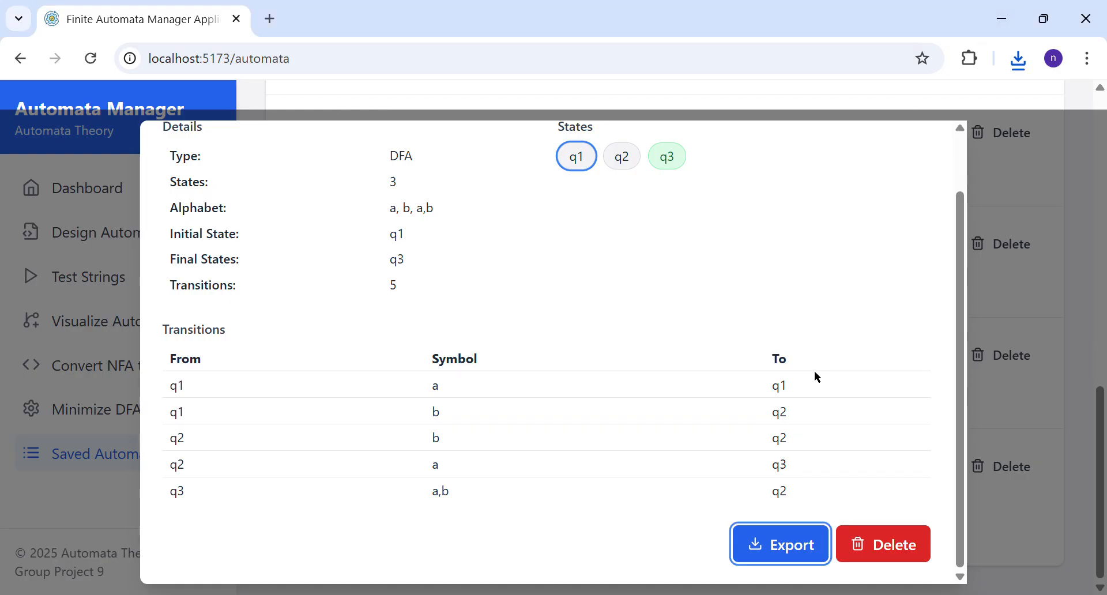
Step: Delete the minimized state diagram DFA and the NFA_excercise (Converted to DFA) entry created on 6/28/2025
left_click(872, 553)
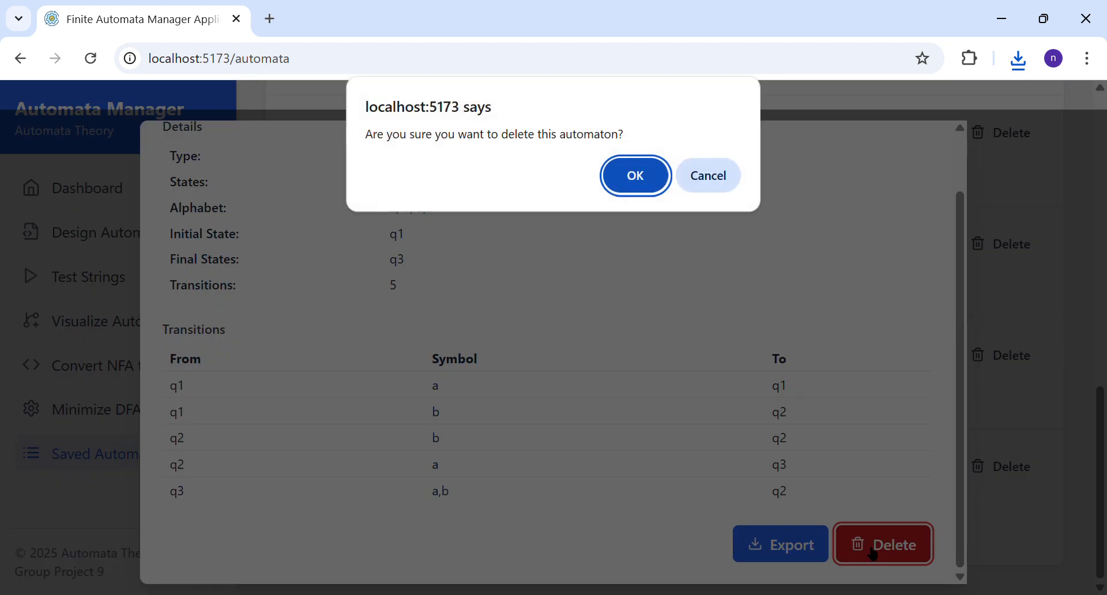
left_click(629, 194)
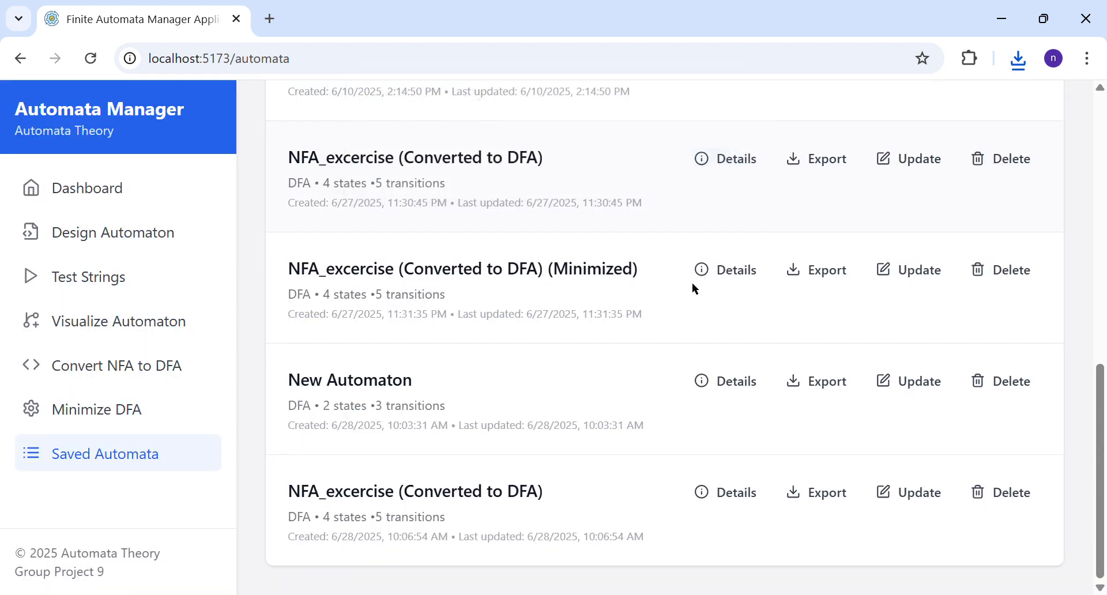
left_click(998, 496)
left_click(636, 173)
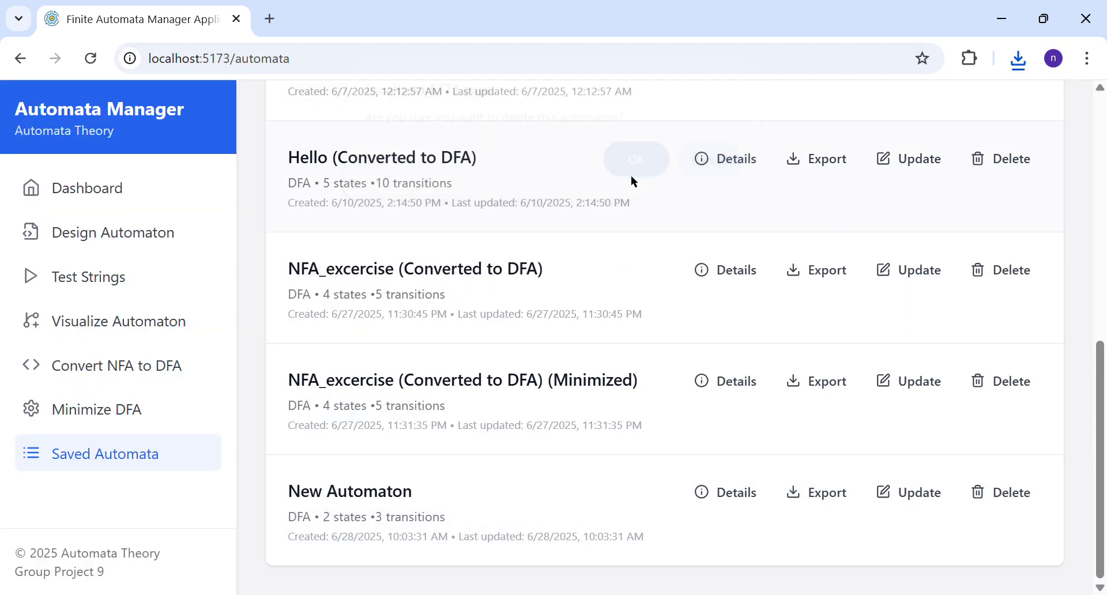
Step: Update the New Automaton created on 6/28/2025 by setting its type to NFA and its name to "updatee", and save it
left_click(905, 495)
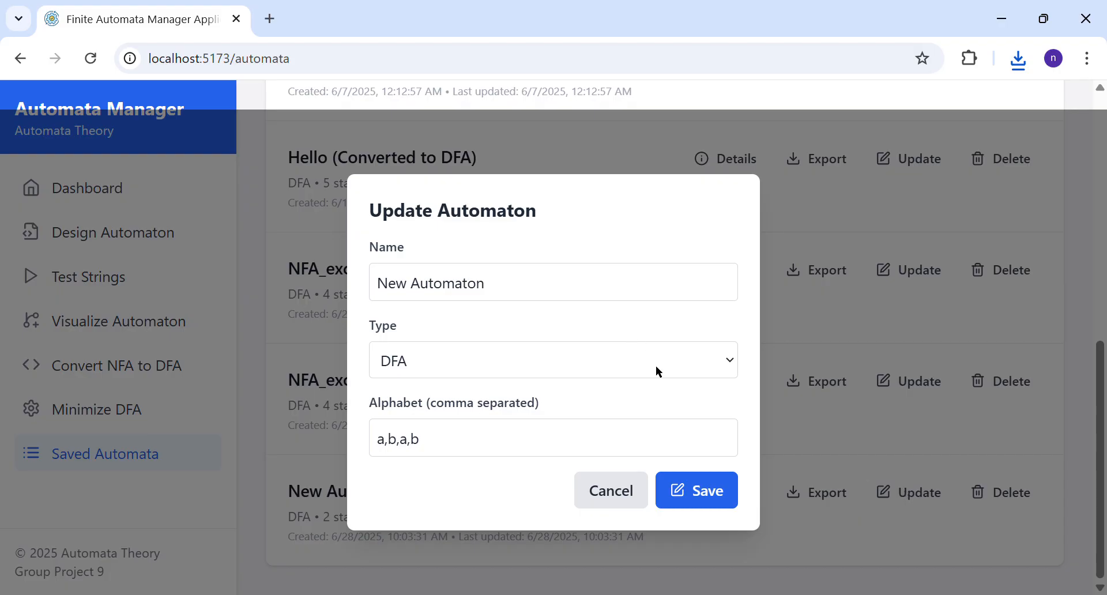
left_click(657, 406)
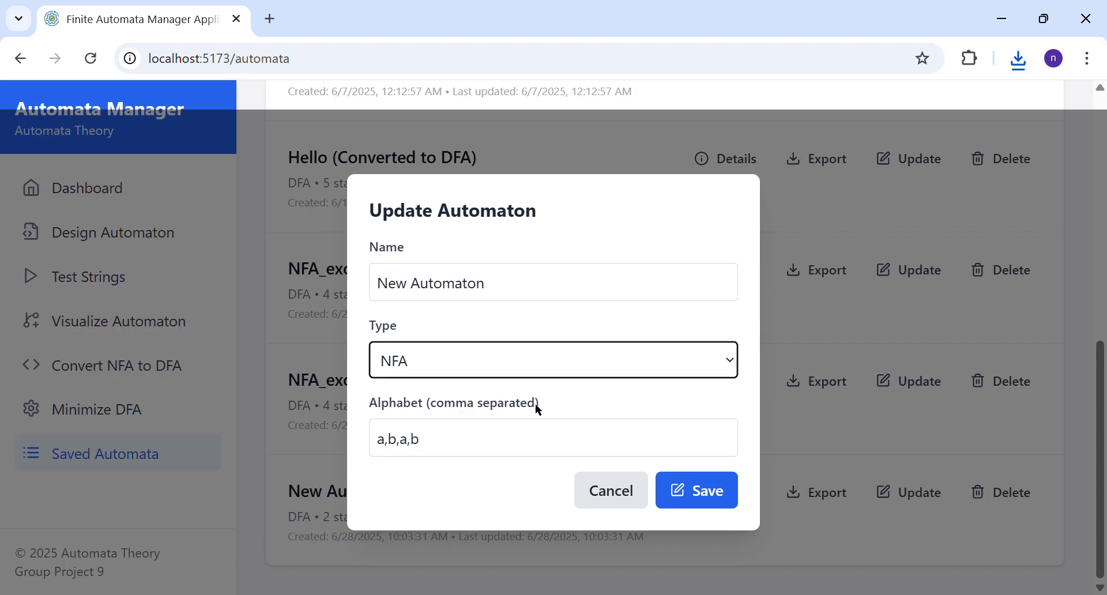
left_click(538, 294)
key("ctrl+shift+Left")
key("ctrl+shift+Left")
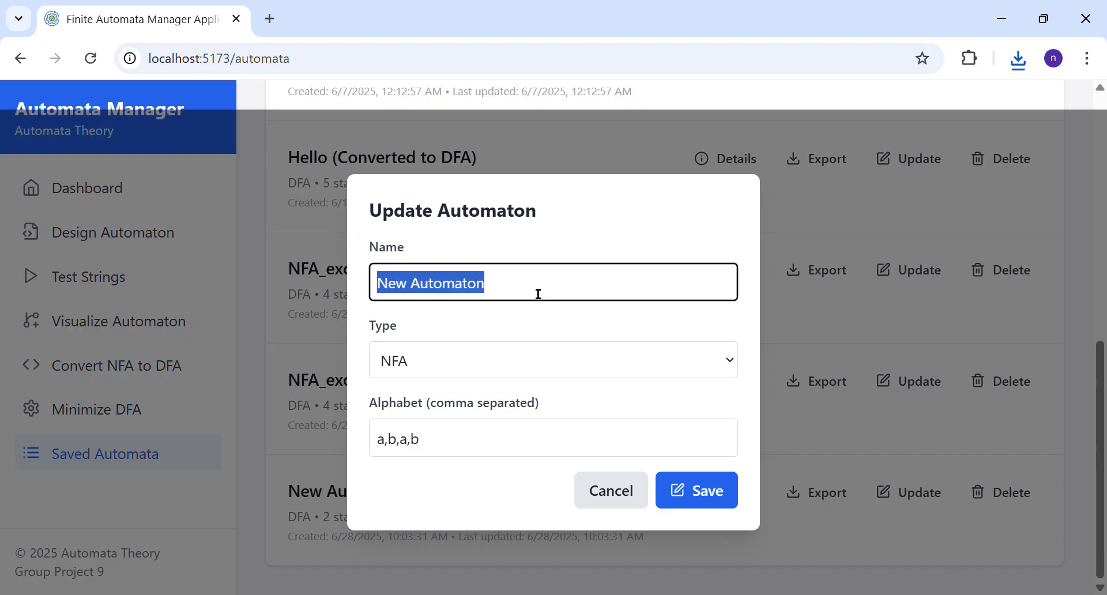
type("a")
key("BackSpace")
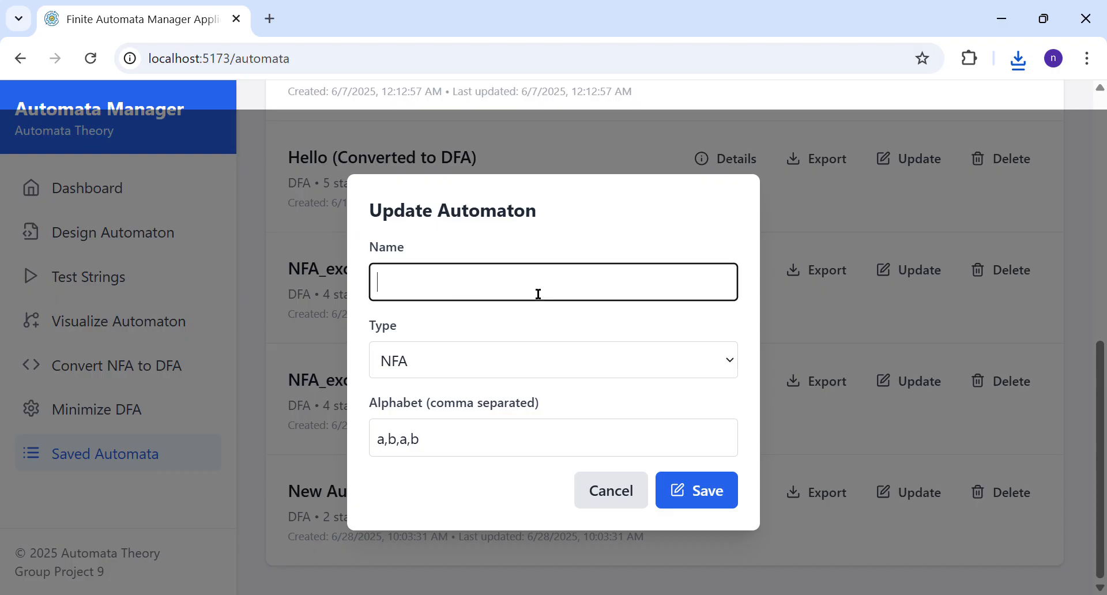
type("updatee")
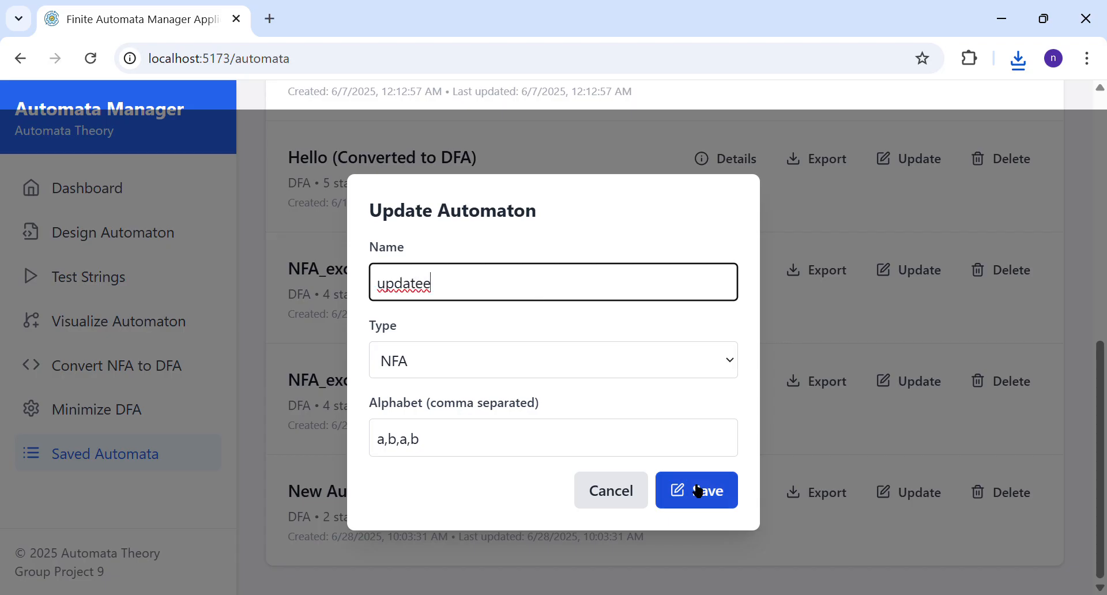
left_click(698, 490)
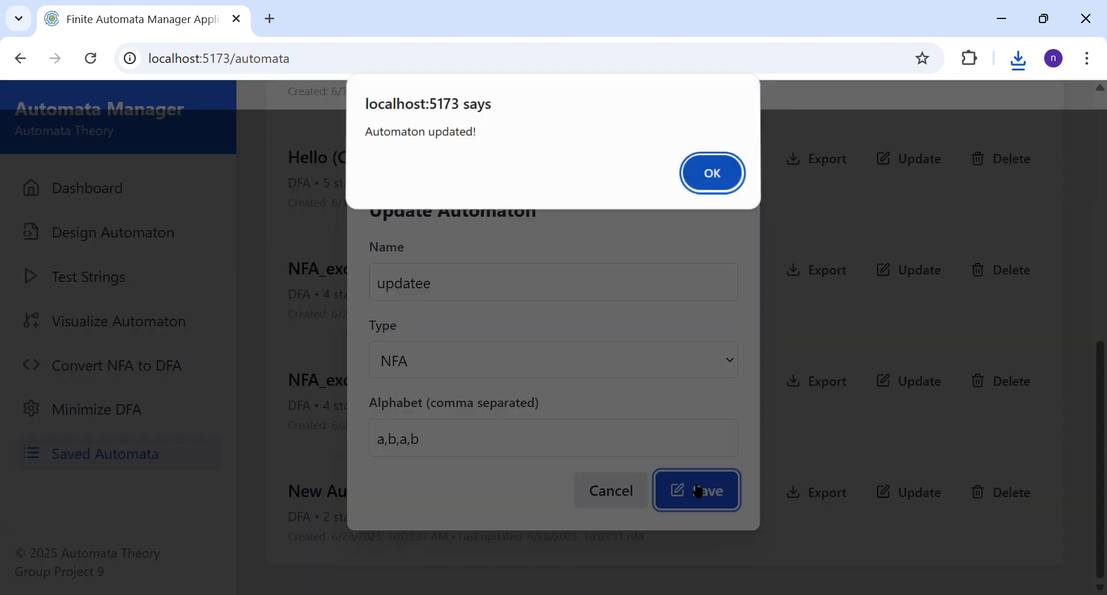
left_click(716, 193)
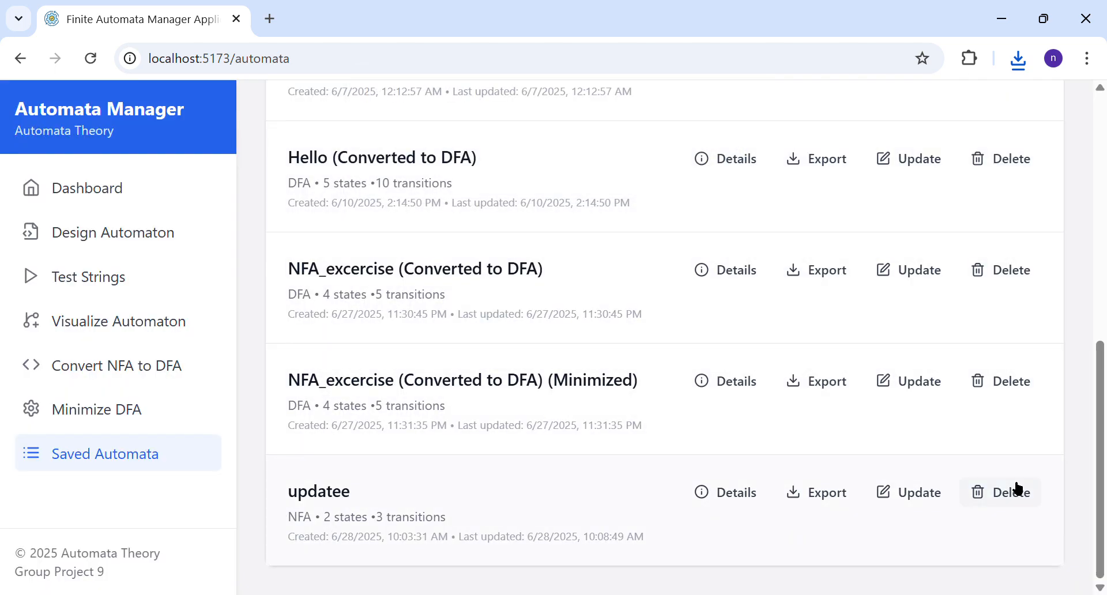
scroll(872, 447, "up", 2)
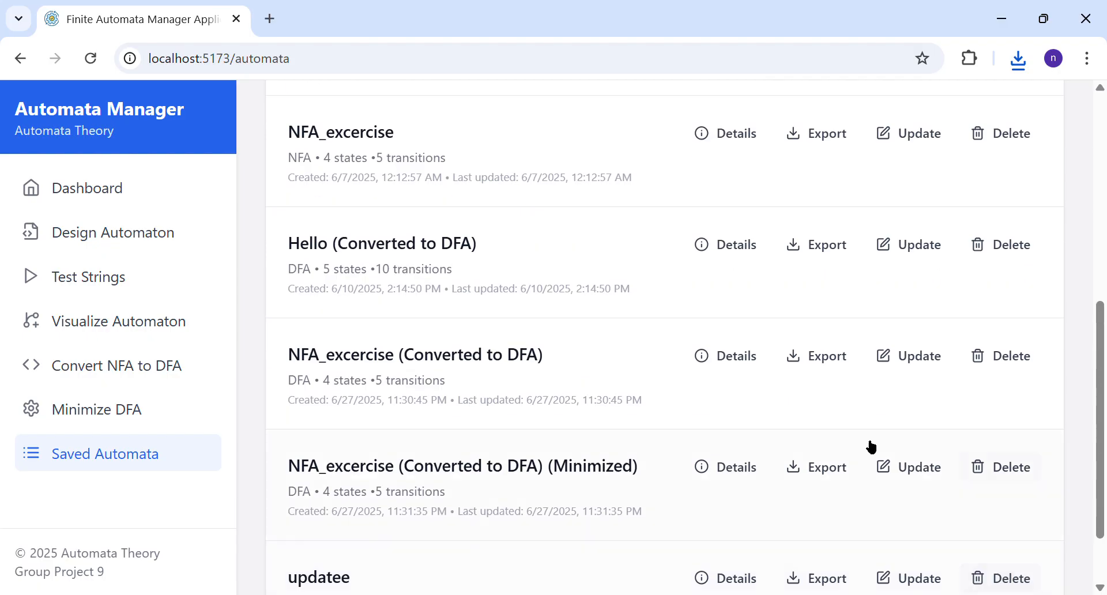